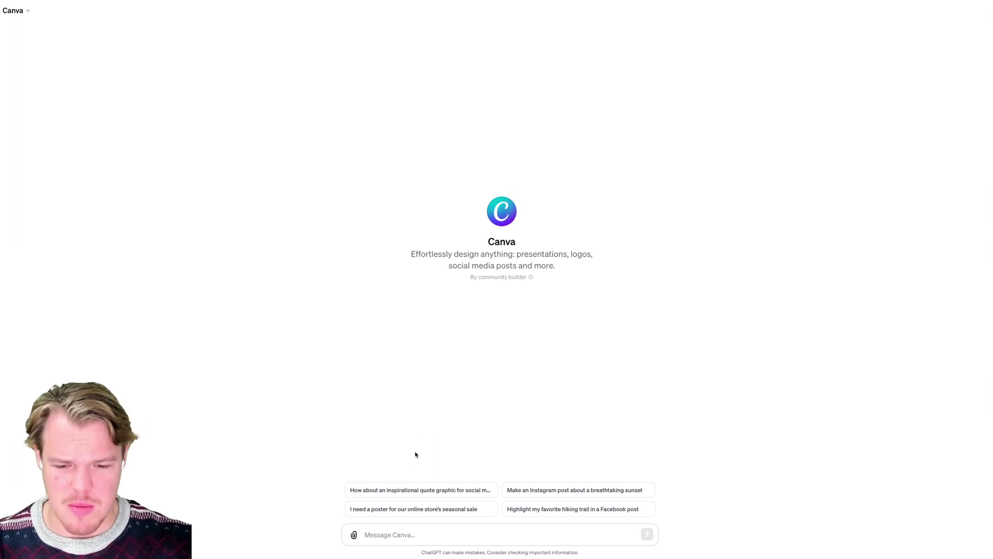
Place the cursor in the Canva GPT message box on the welcome screen
click(419, 542)
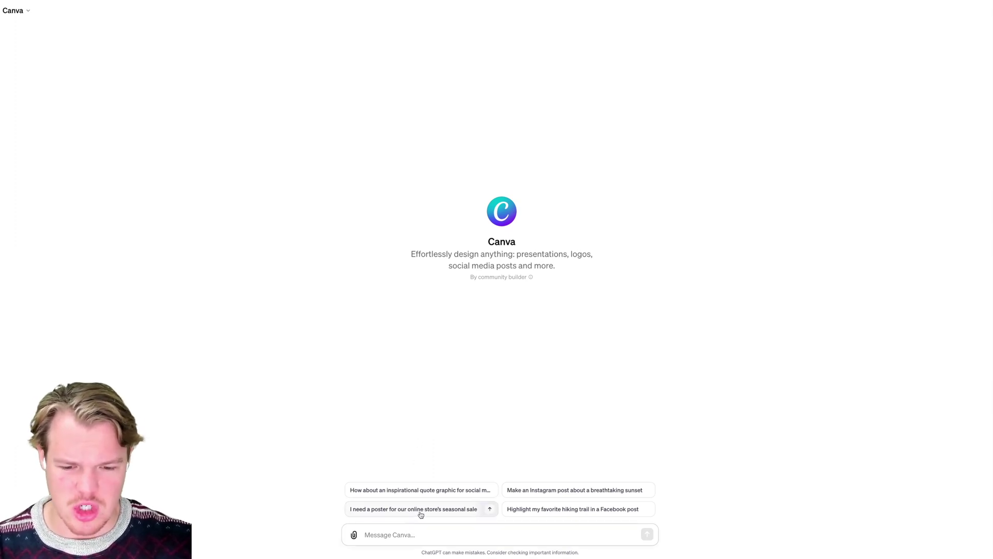
Request a seasonal sale poster for a Christmas sale by dog-treat company Woof Treats, allowing the plugin
click(440, 508)
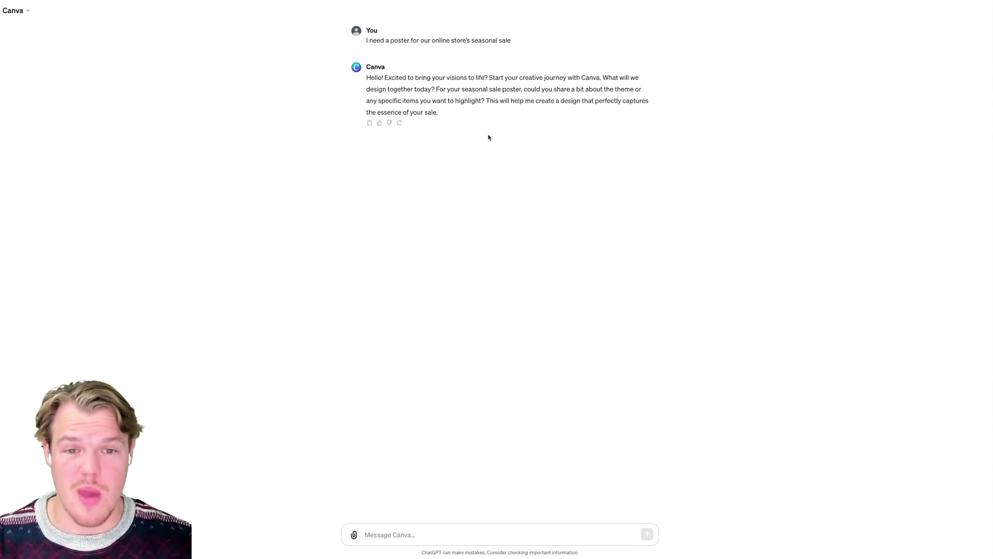
click(424, 535)
text(Lets d)
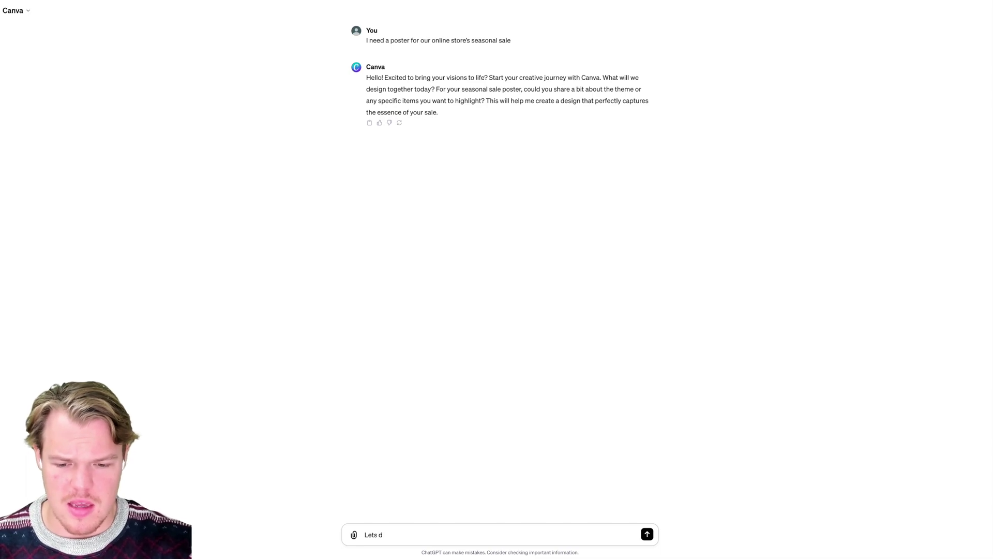
text(o a christm)
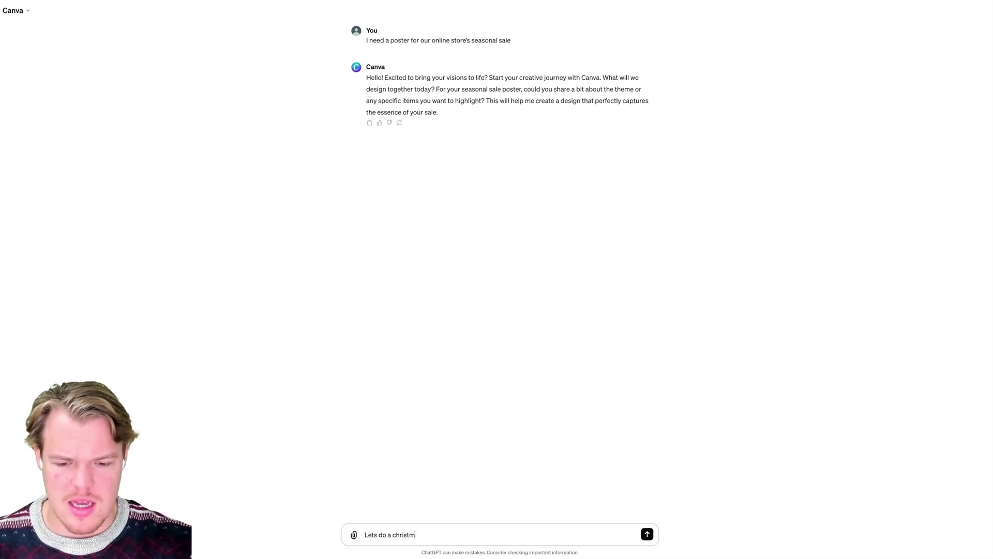
text(as sale, we se)
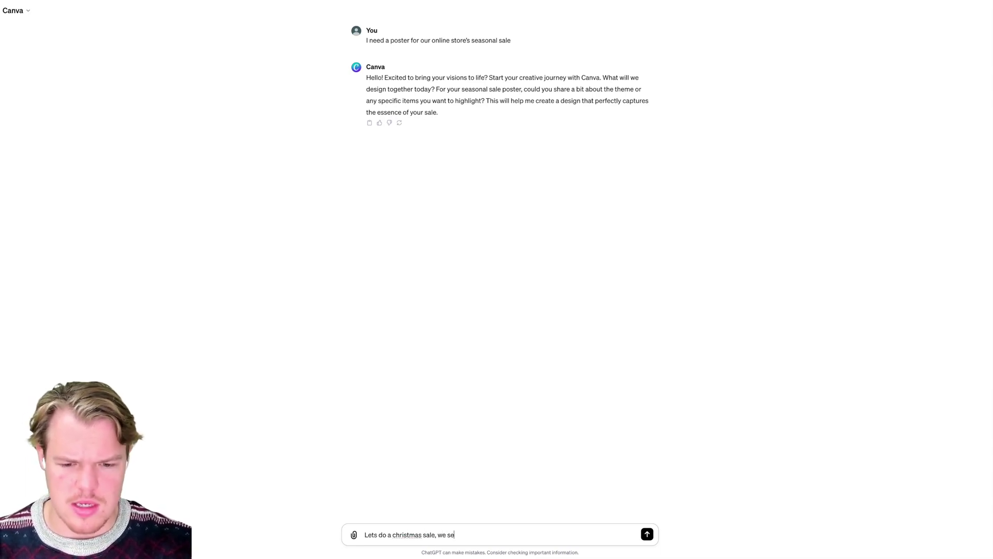
text(ll dog tr)
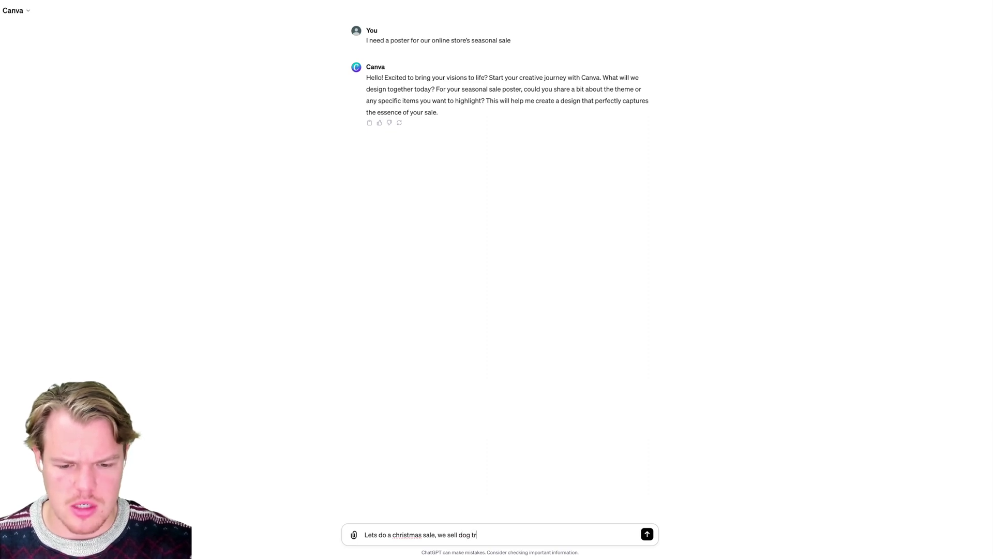
text(eats our company name is)
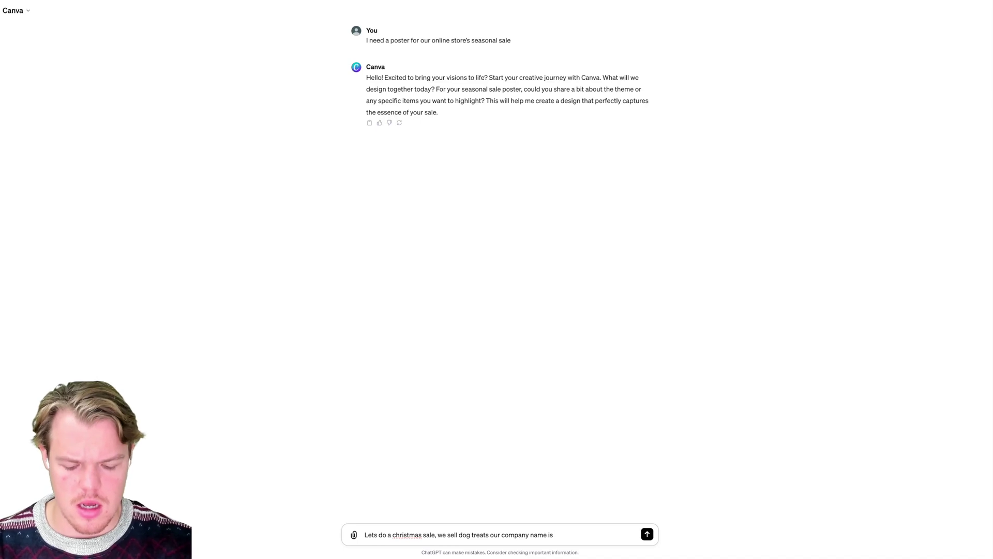
text( Woof Treat)
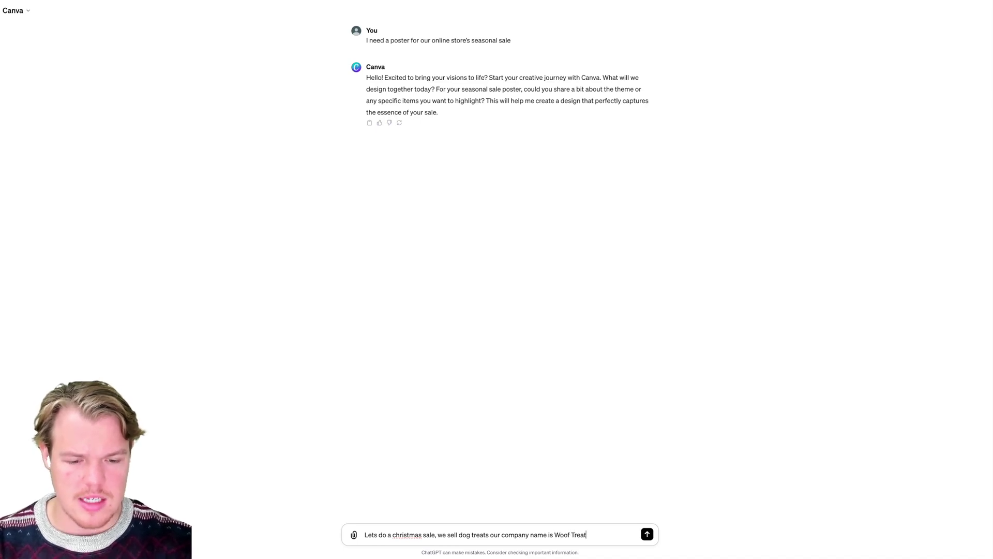
text(s)
key(Return)
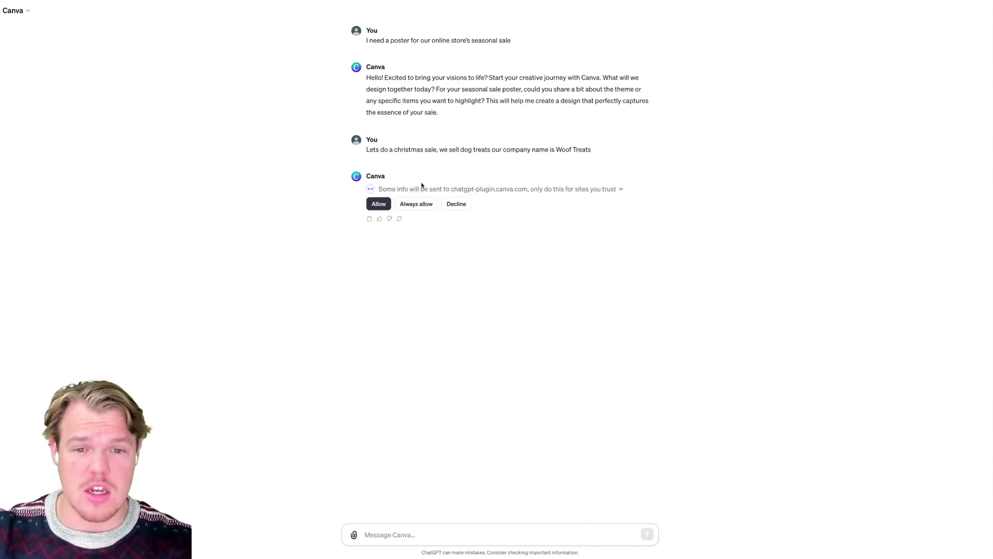
click(373, 204)
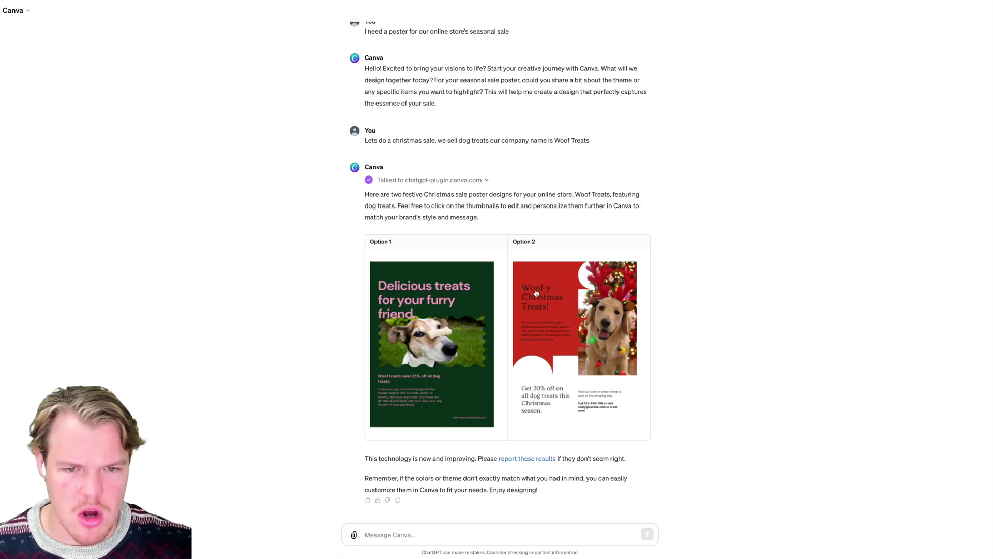
Open Option 1's 'Delicious treats for your furry friend' poster in Canva's editor
click(456, 342)
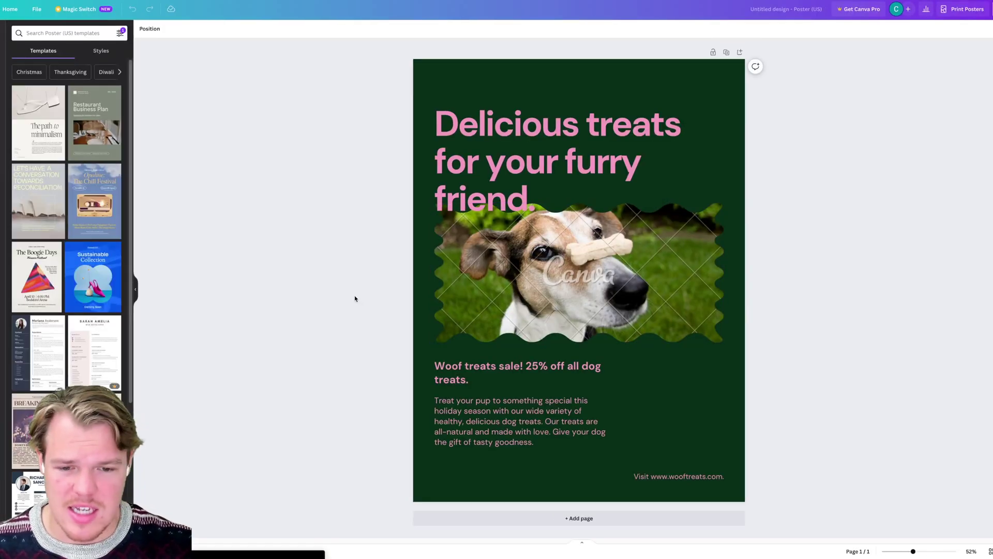
Inspect the Option 1 poster by selecting its dog photo and sale text, then deselect
click(684, 293)
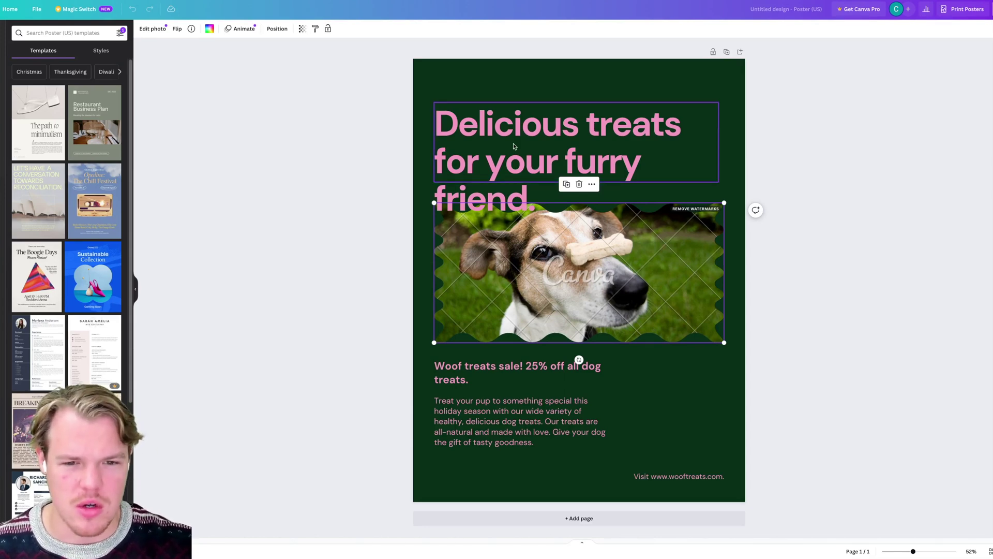
click(558, 412)
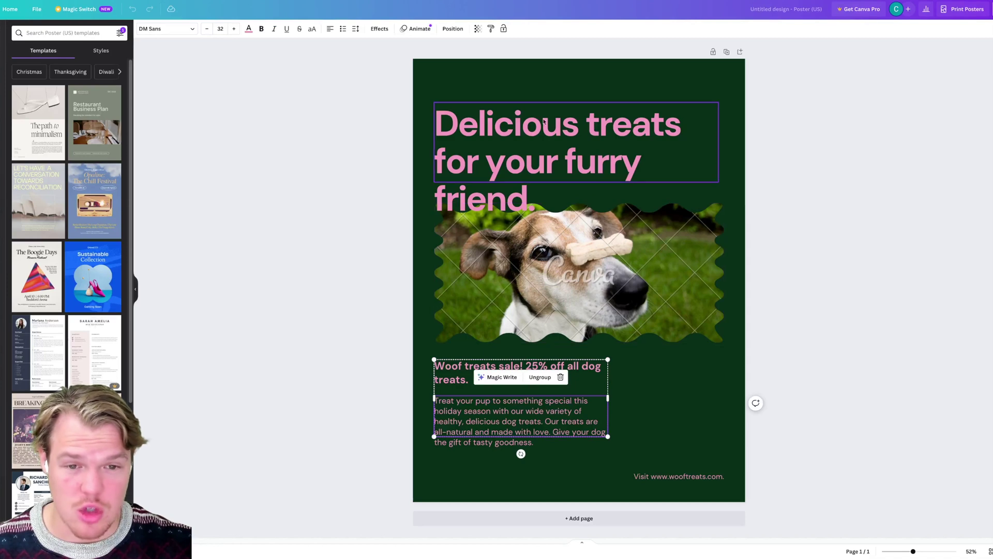
click(295, 215)
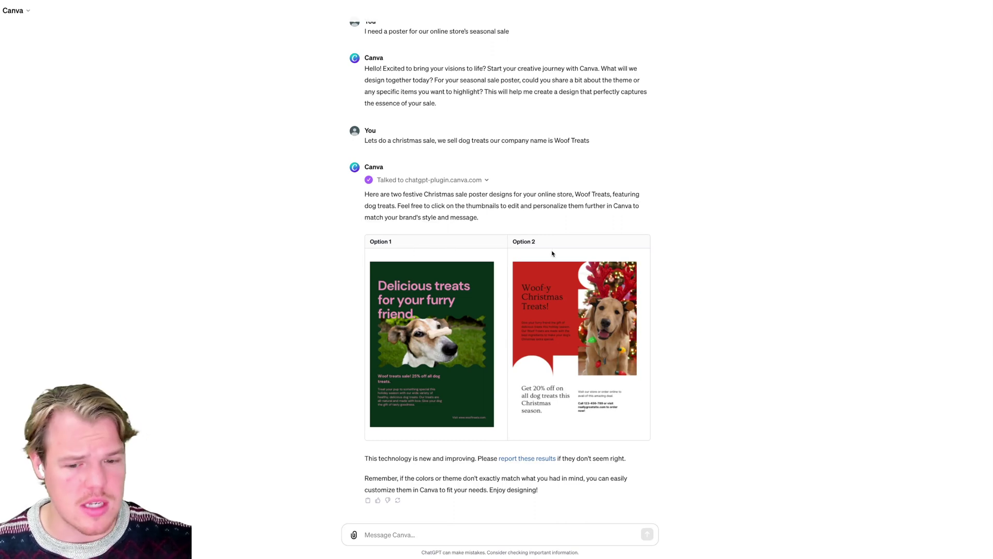
Ask to change Option 1's headline to 'Furry Friends Get 10% Off', then paste The Cozy Corner logo request
click(429, 531)
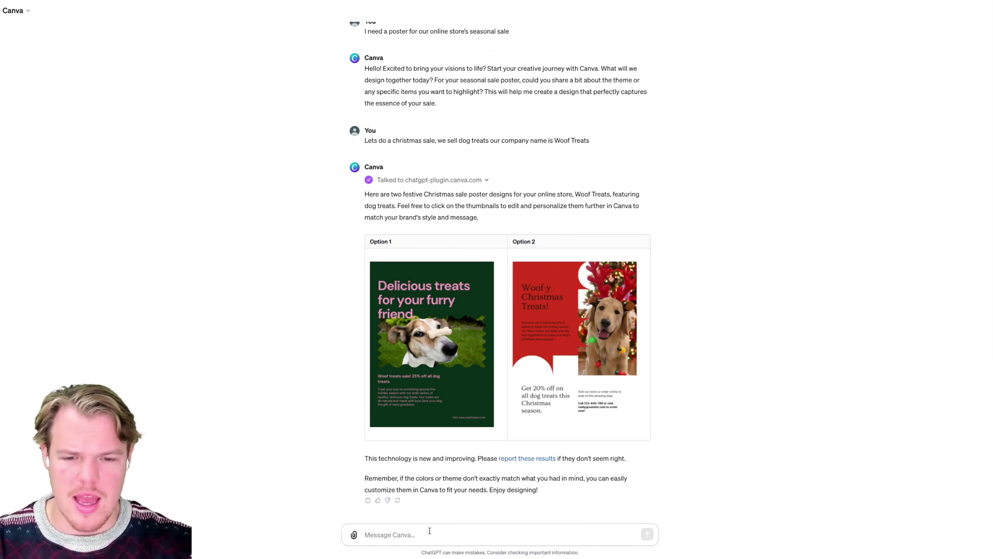
scroll(429, 531, up, 1)
text(I)
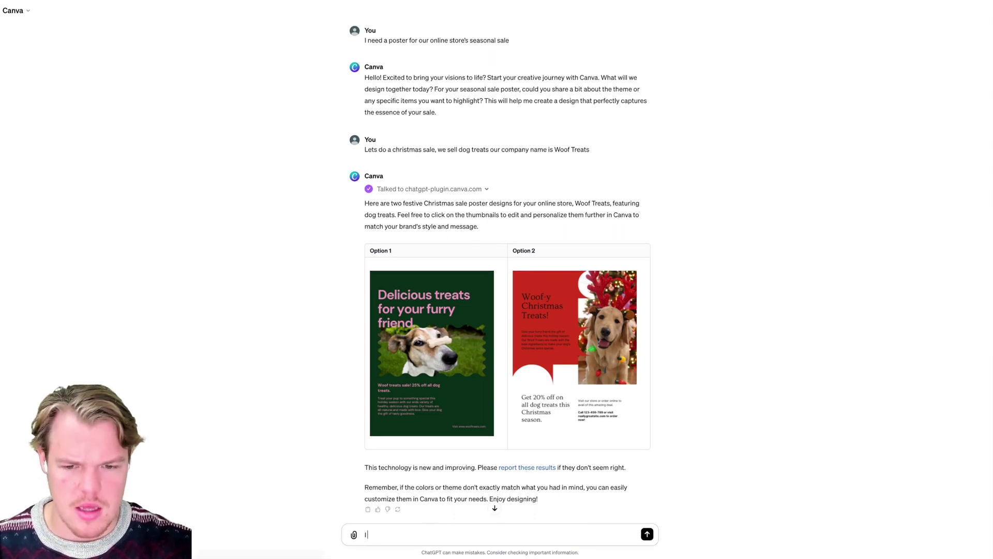
text( like option 1 )
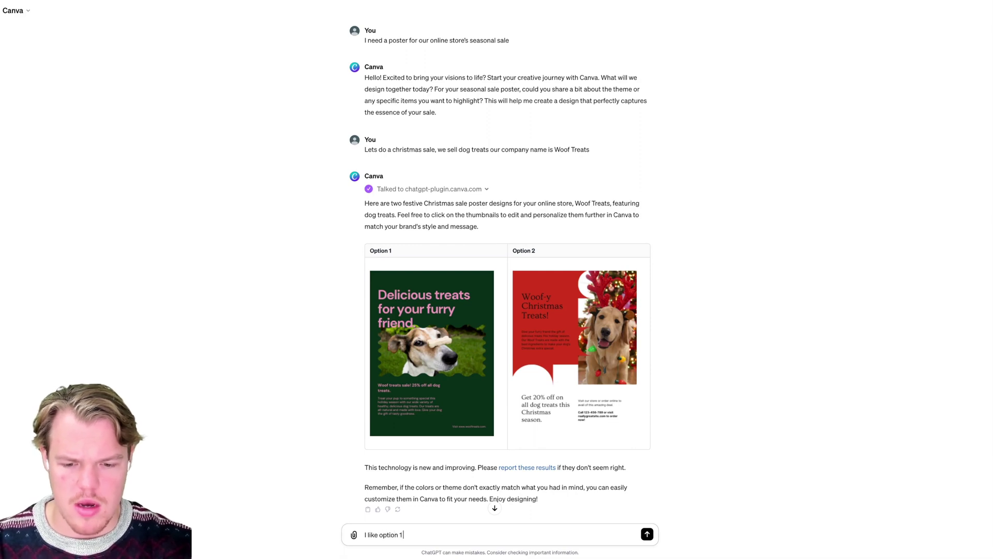
text(but can we c)
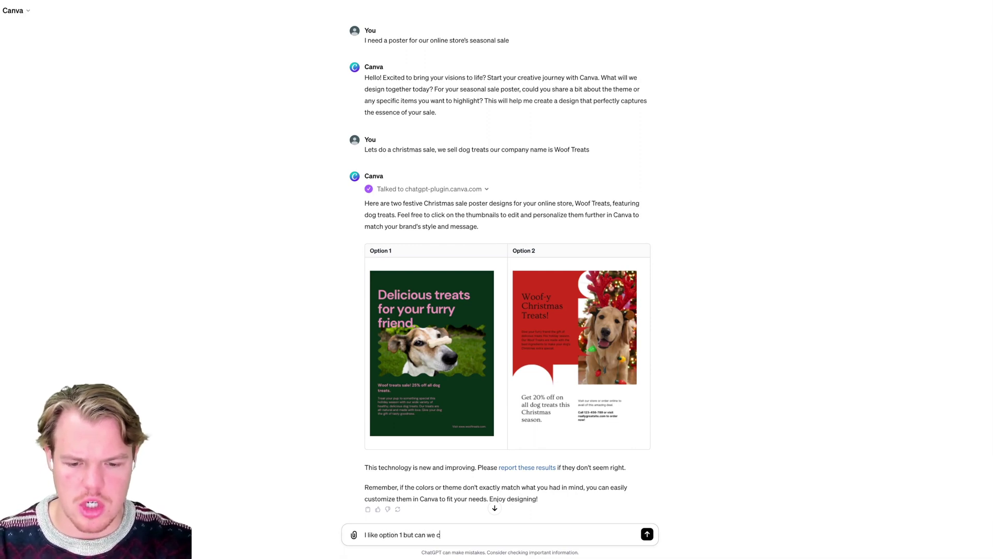
text(hange the head line to )
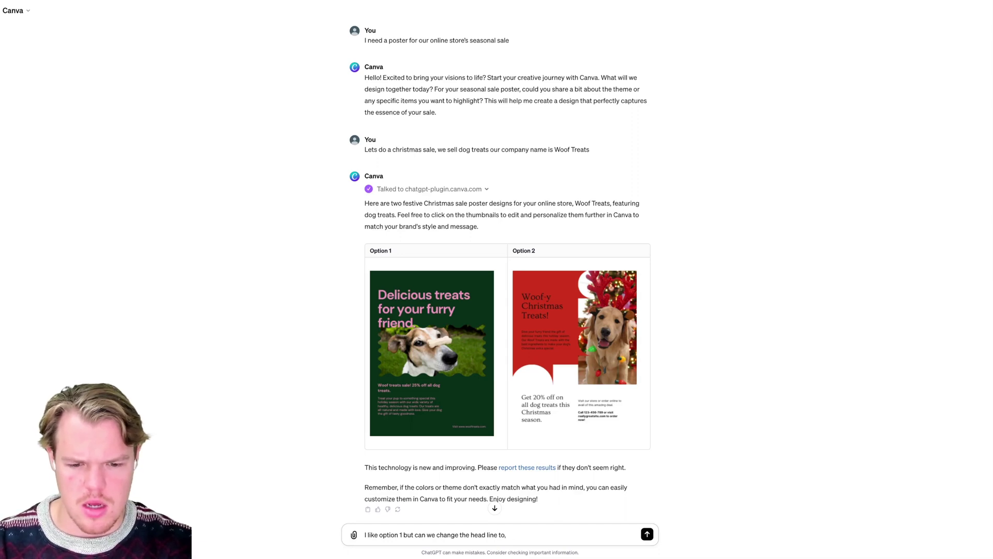
text(Furry)
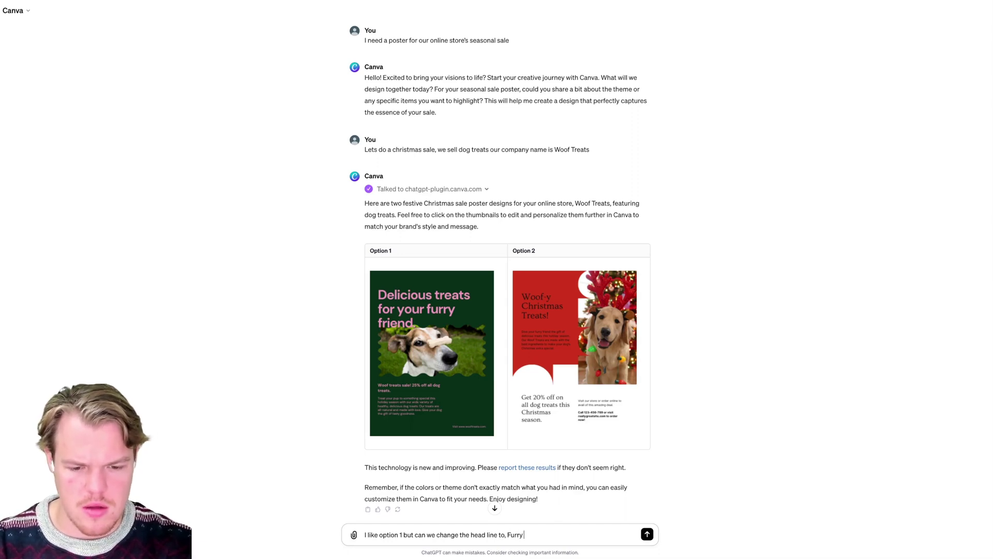
text( Firiends Get)
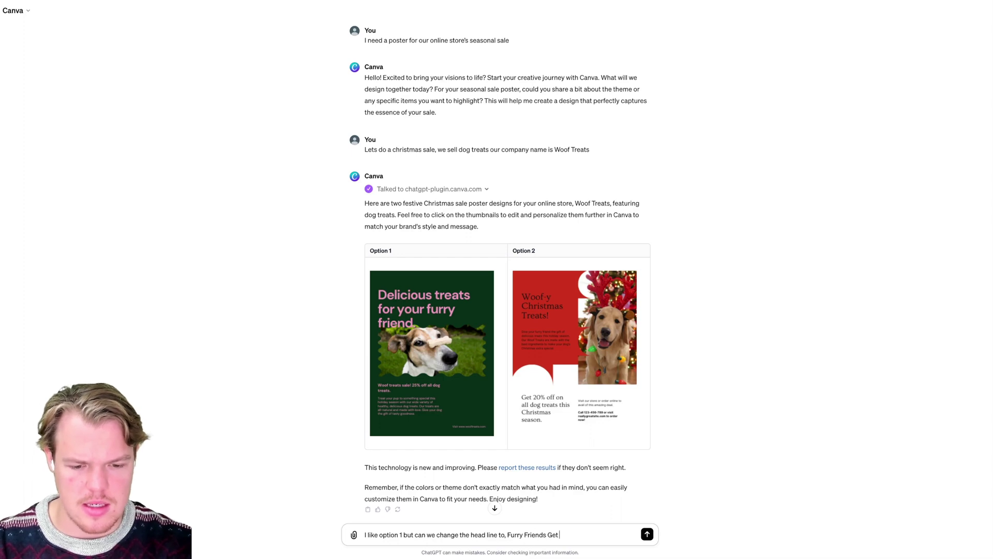
text( 10% Off)
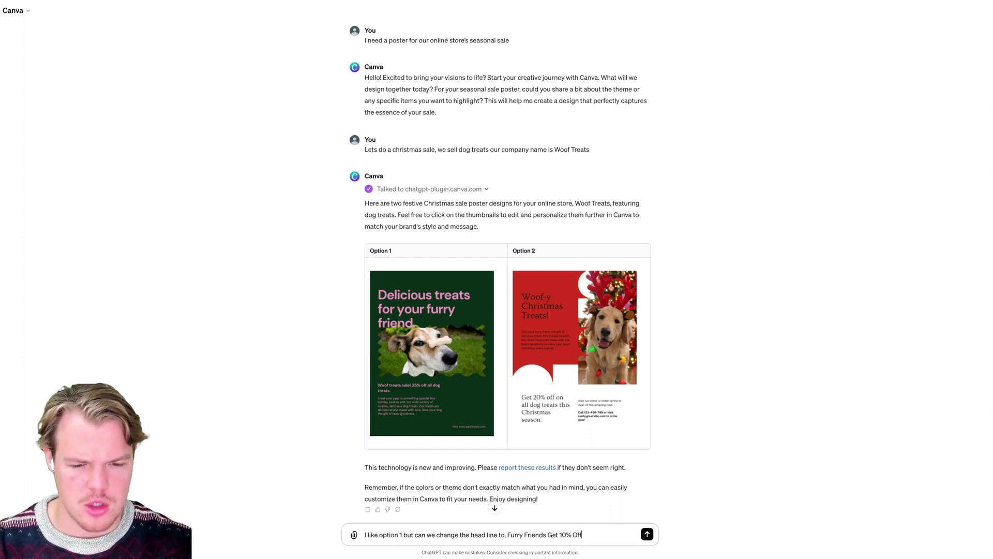
key(Return)
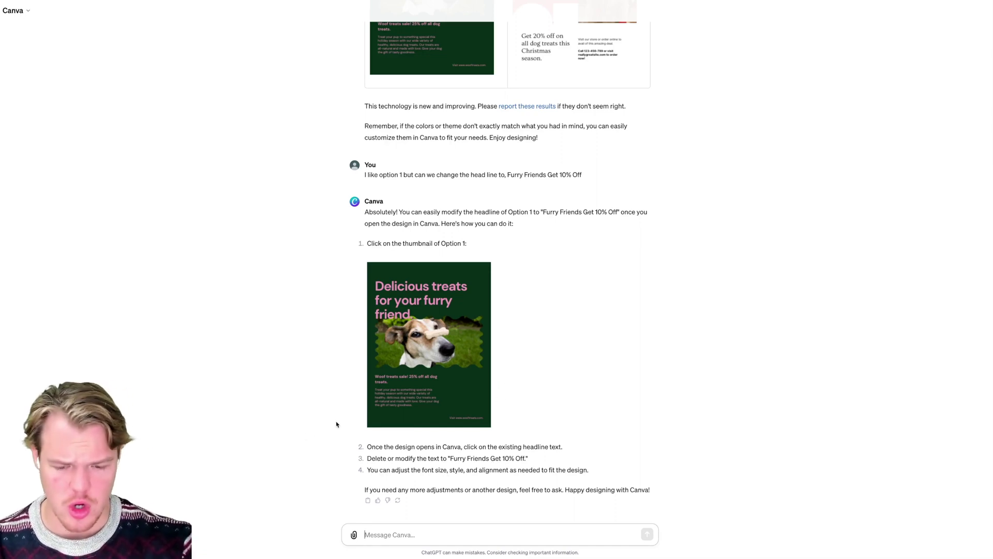
text(I need a logo for my new cafe, 'The Cozy Corner'. Can you design something warm and inviting with a coffee cup icon?)
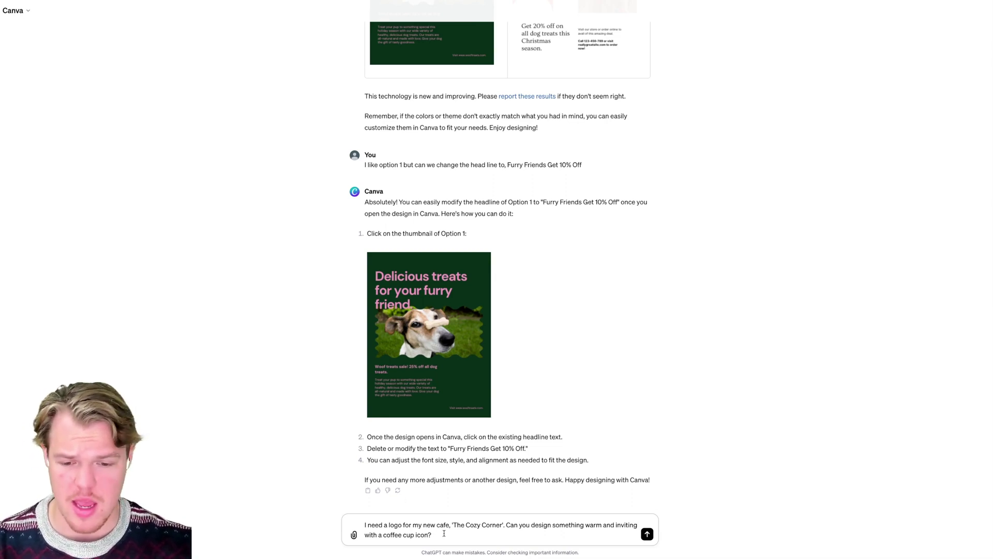
Send The Cozy Corner cafe logo request, regenerate after the error, and allow the Canva plugin
key(Return)
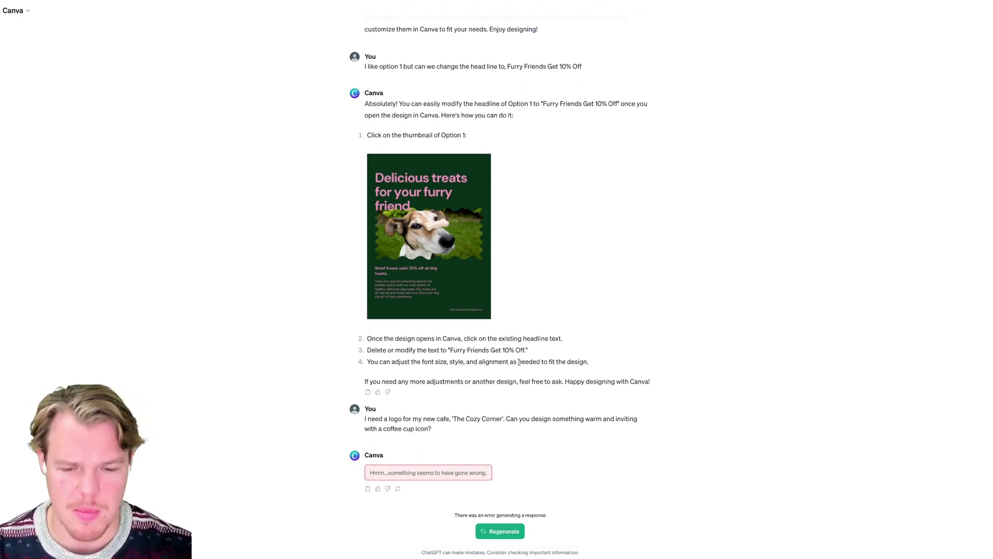
click(509, 532)
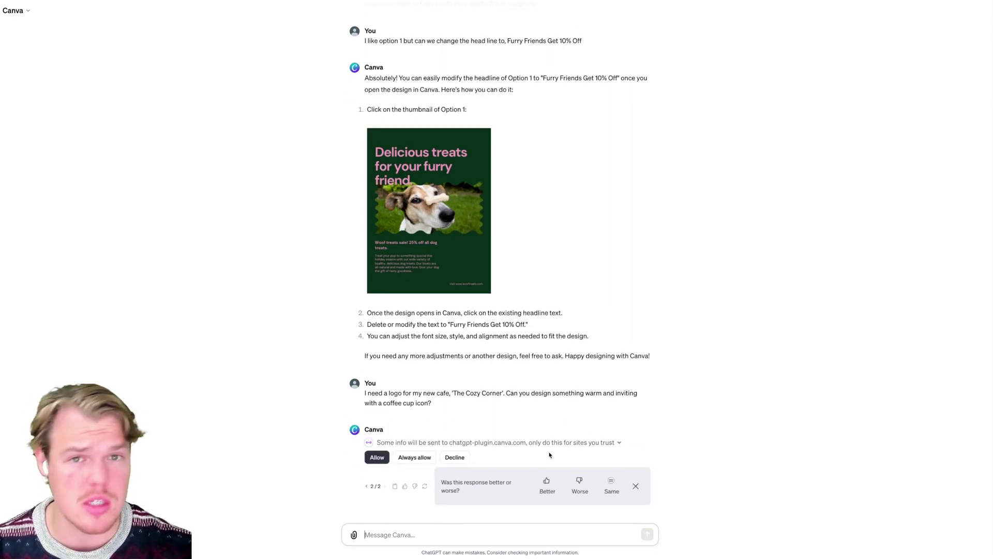
click(377, 457)
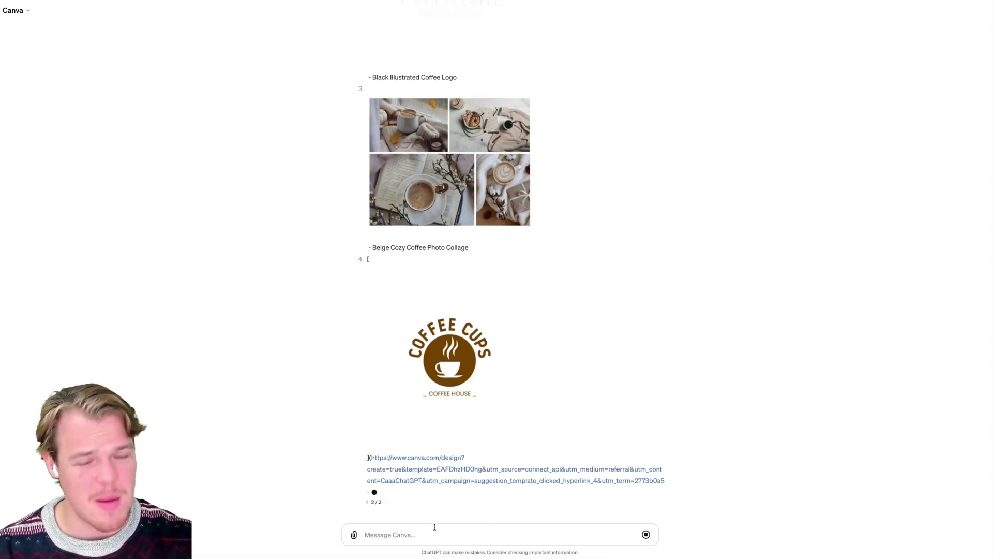
Ask to make logo Option 4 green, then draft a request to do it here in green
text(O)
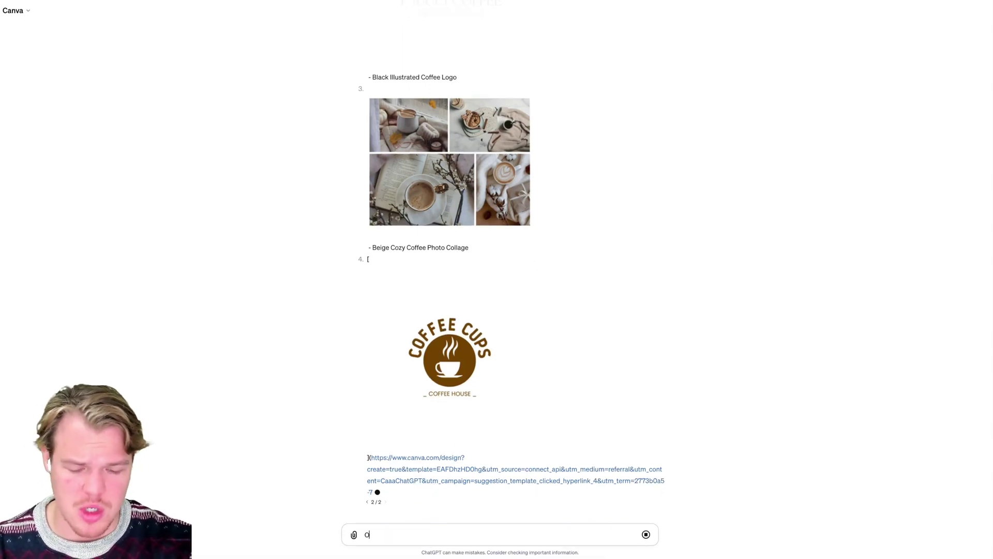
text(ption 4 c)
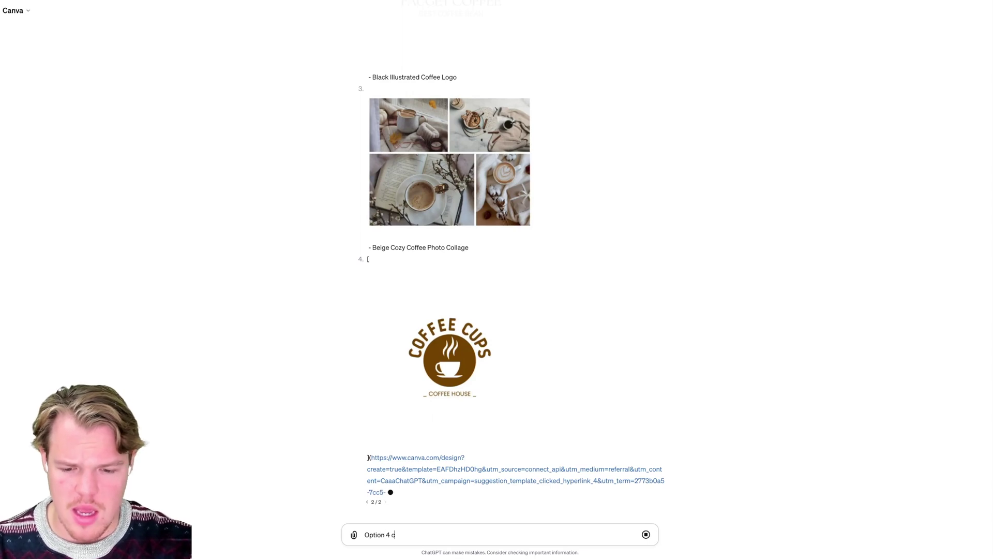
text(an you change the color )
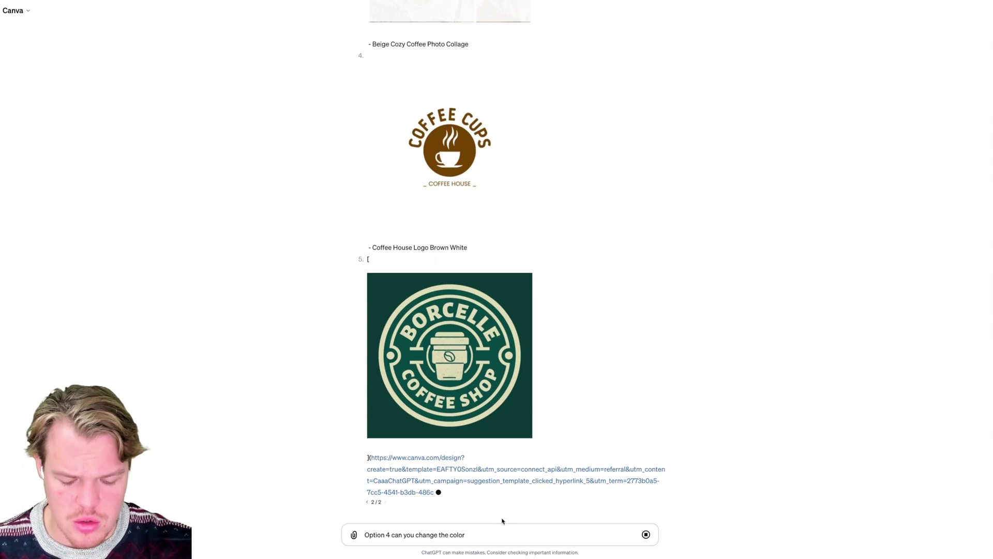
text(to green)
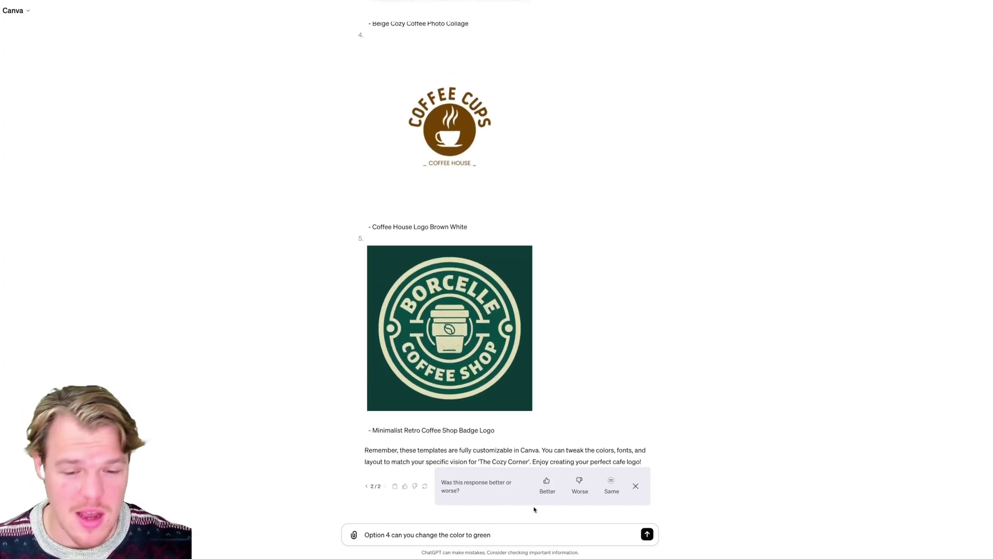
key(Return)
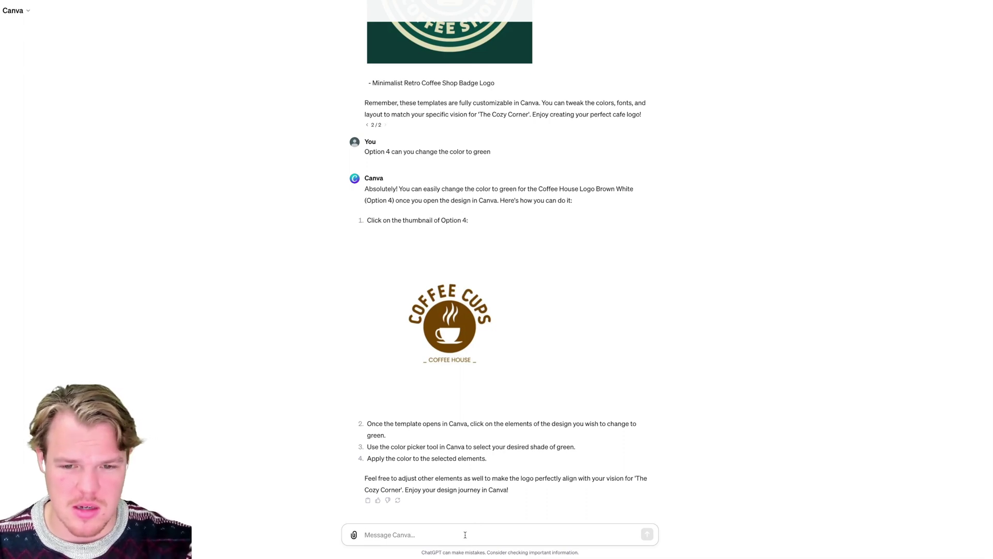
text(Inste)
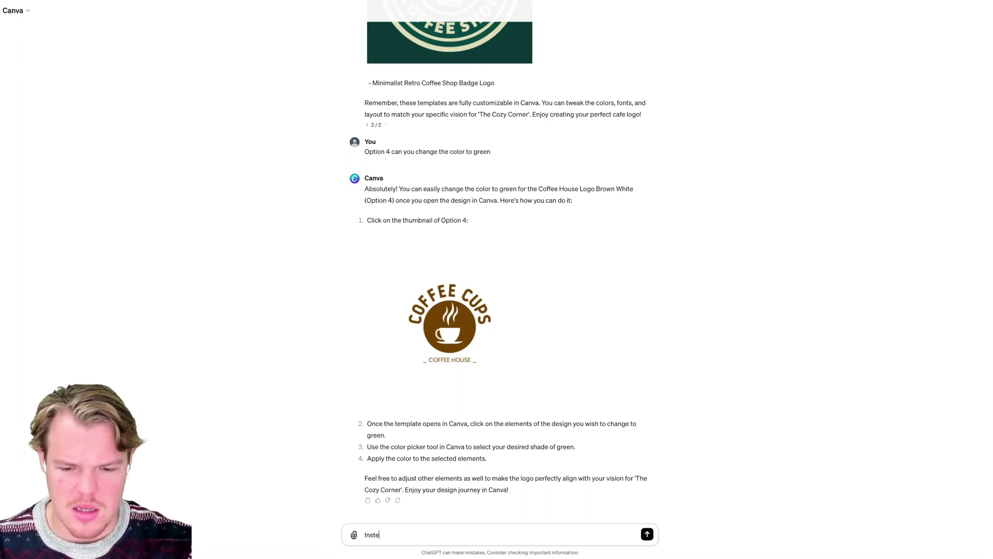
text(ad of going)
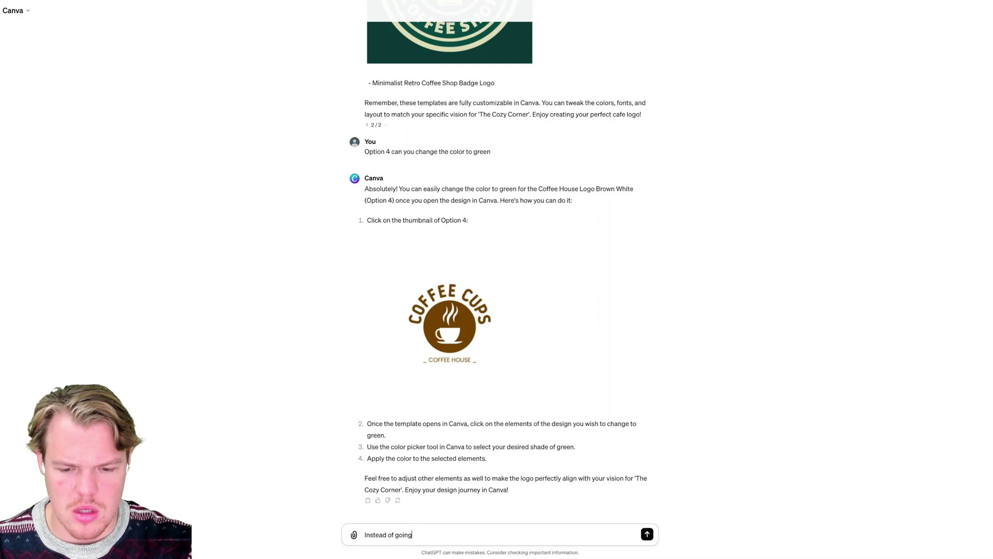
text( into canva )
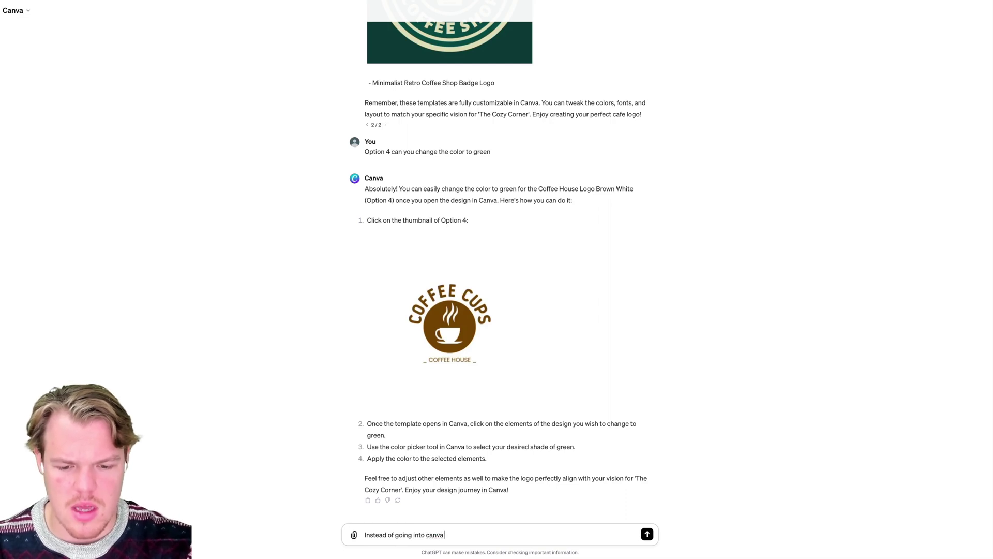
text(can you jus)
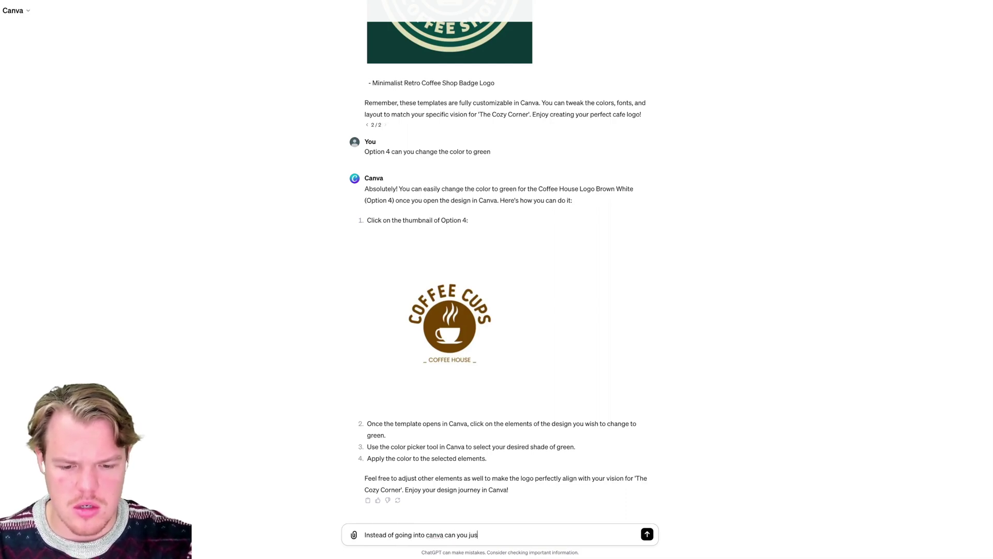
text(t do it here and pr)
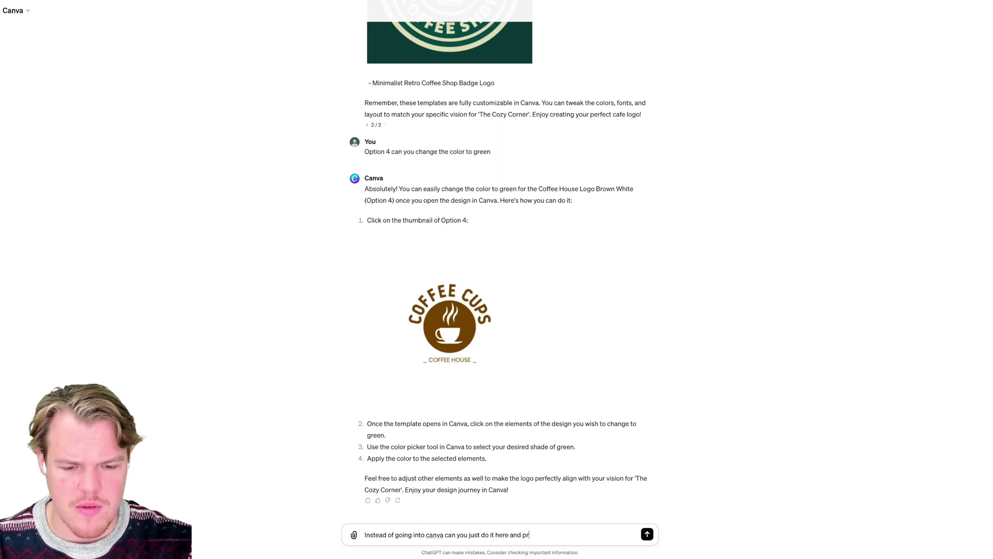
text(ovide it to m)
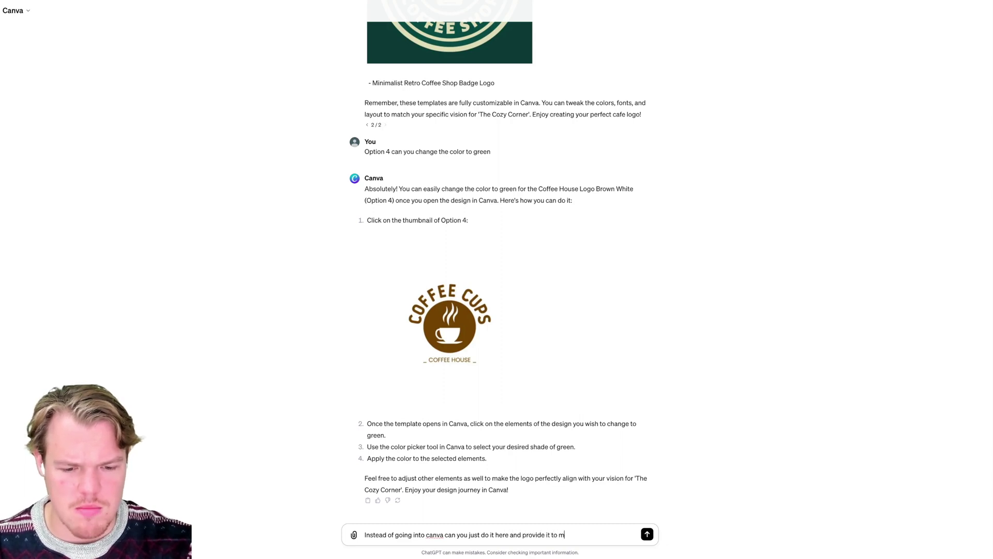
text(e in green)
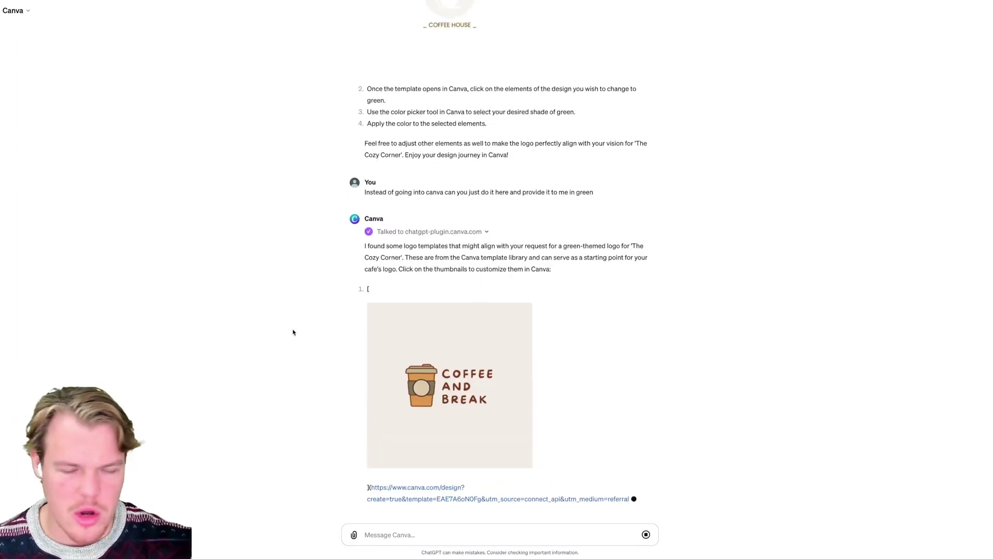
Review the green-themed logo options and stop the reply during the fourth option
scroll(293, 332, up, 5)
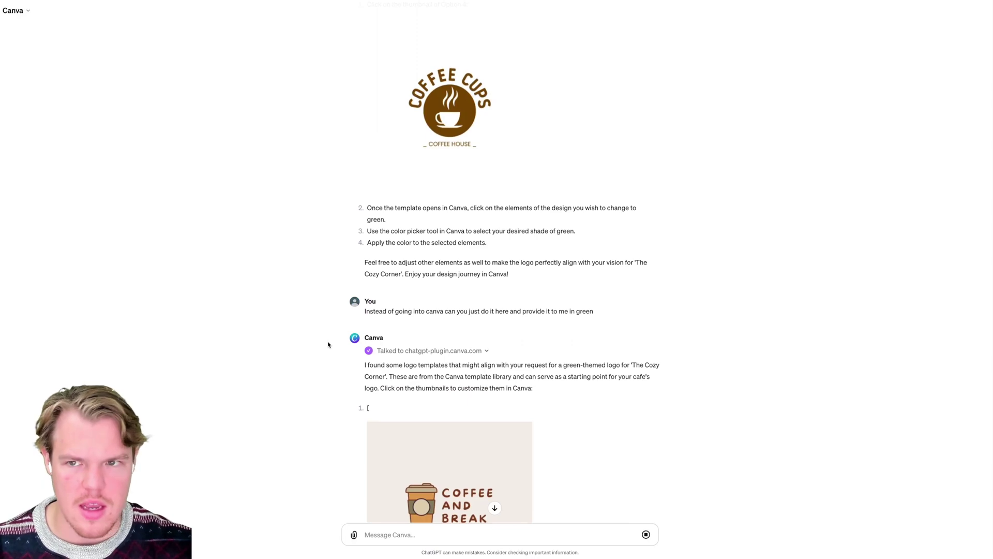
scroll(329, 344, down, 5)
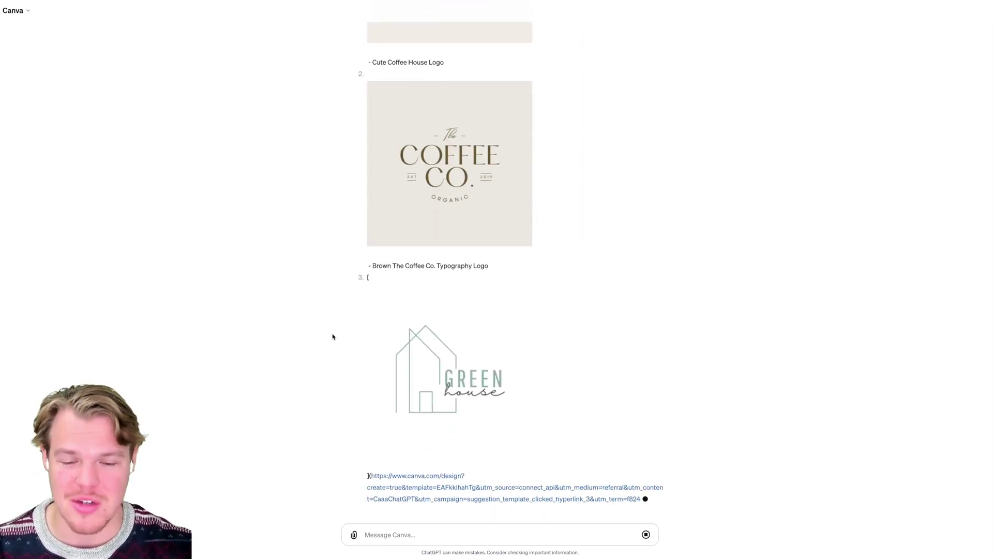
click(647, 533)
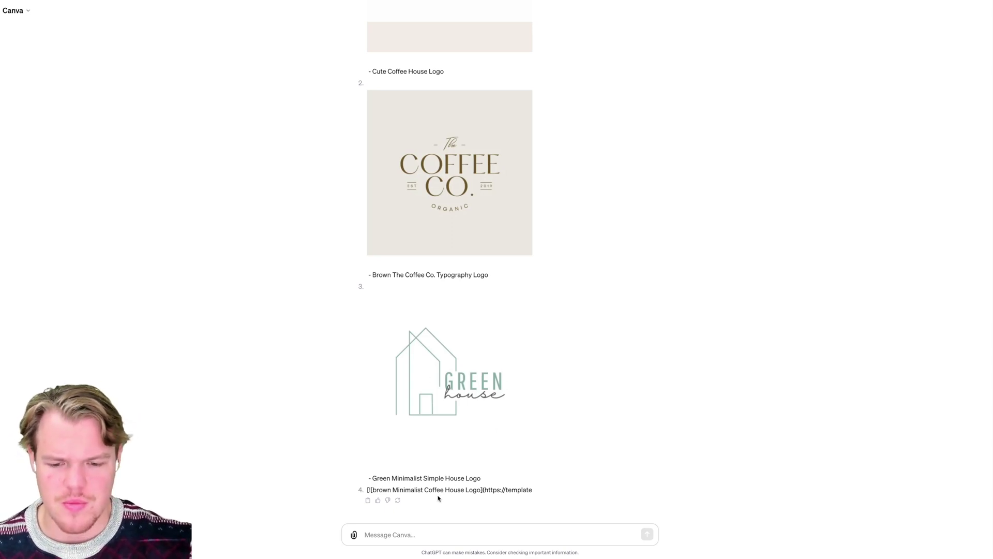
Paste and send the sleek, modern tech-startup business card request
text(I need a sleek and modern business card design for my tech startup, including our logo and contact details.)
key(Return)
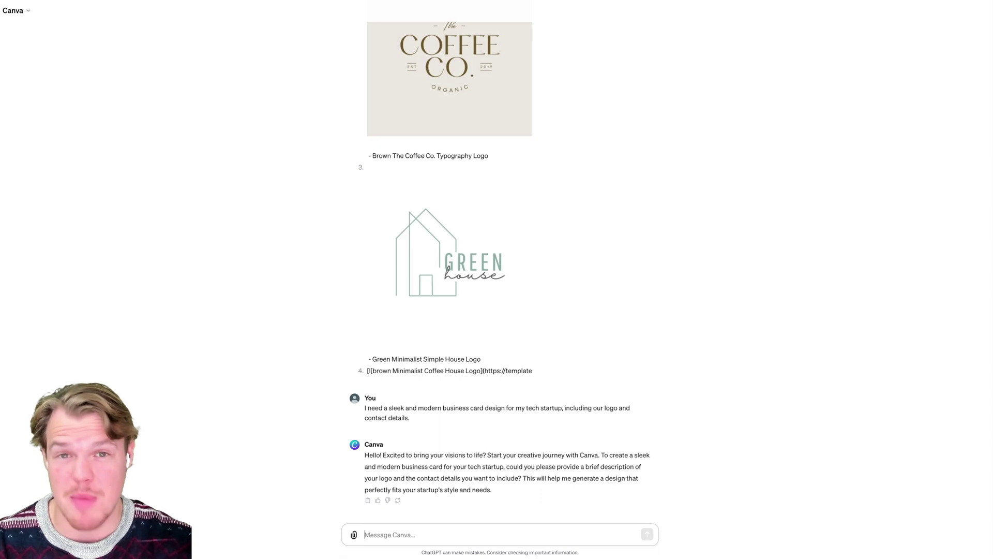
Write that the card should be modern, OpenAI-style, using the uploaded image
click(479, 534)
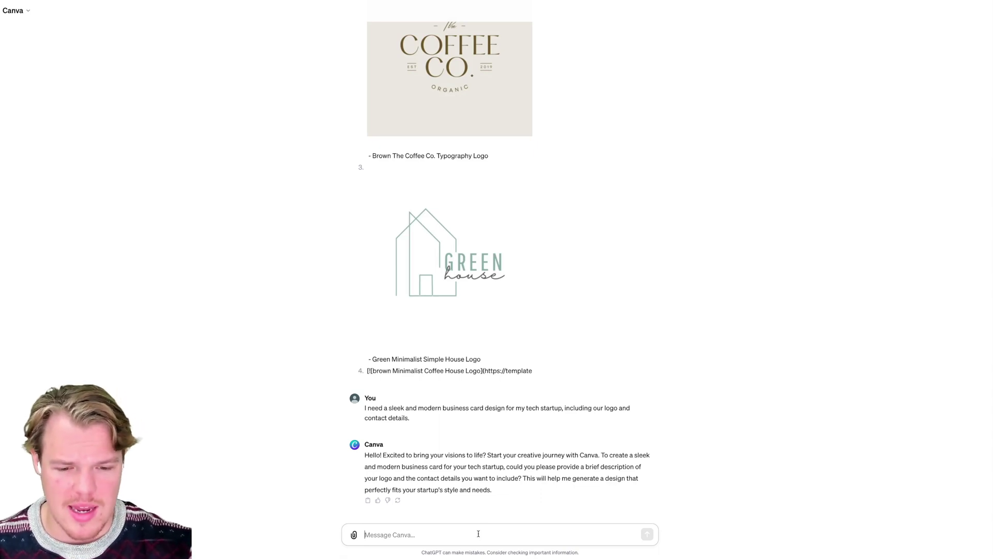
text(For)
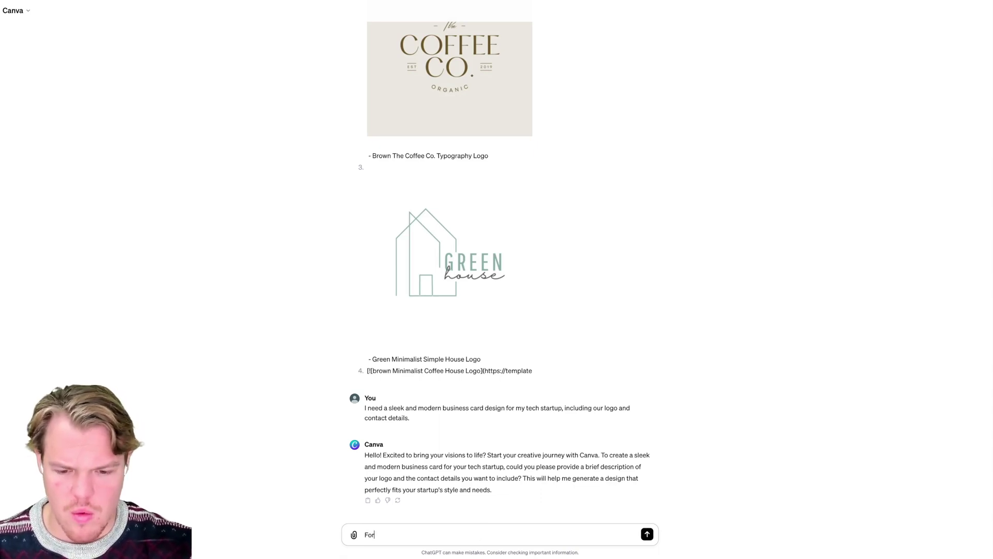
text( the design Iets do modern,)
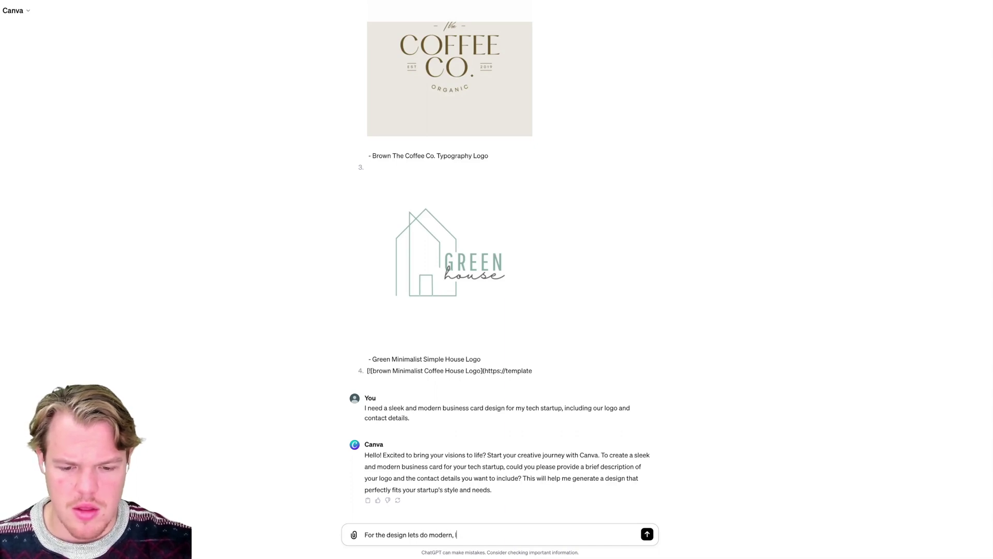
text( think of O)
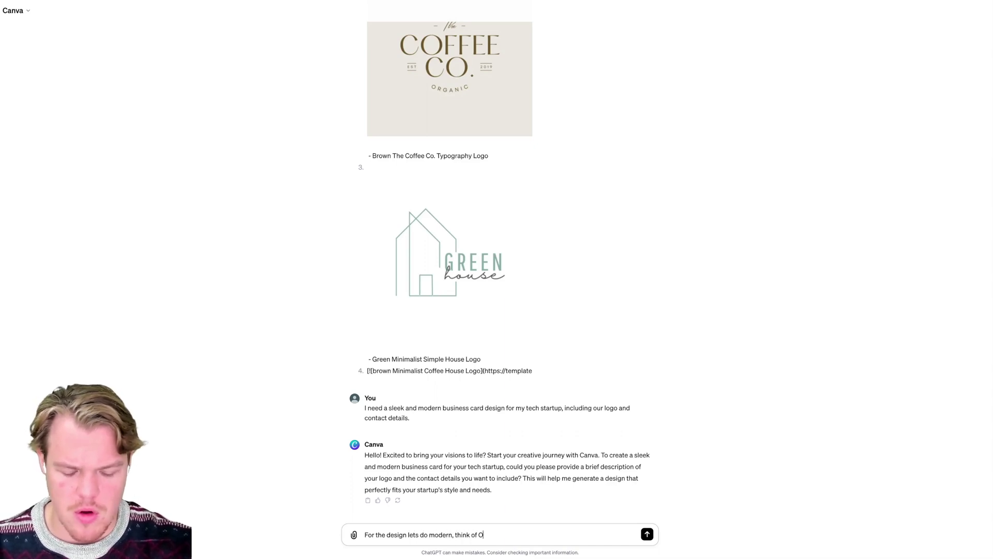
text(penAI )
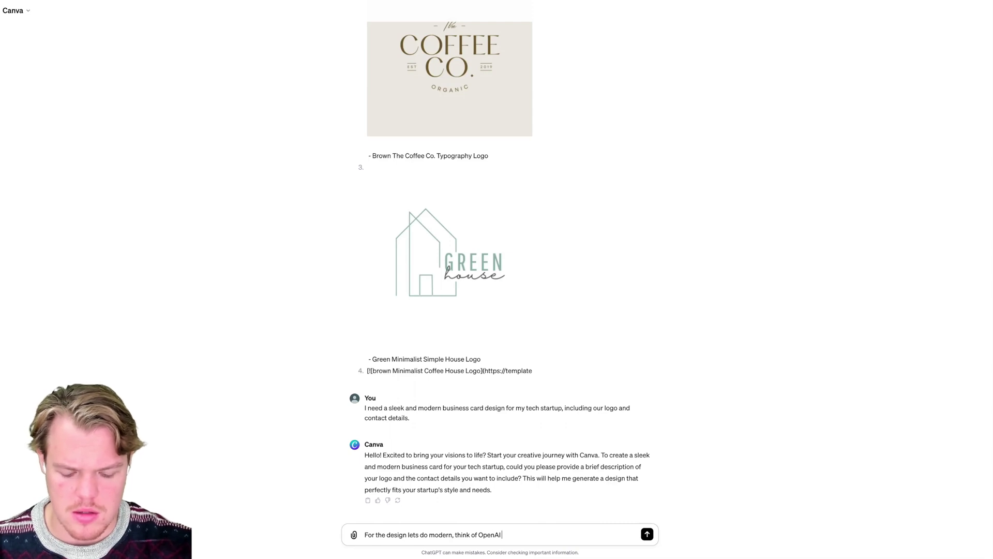
text(tpy)
key(BackSpace)
key(BackSpace)
text(ype )
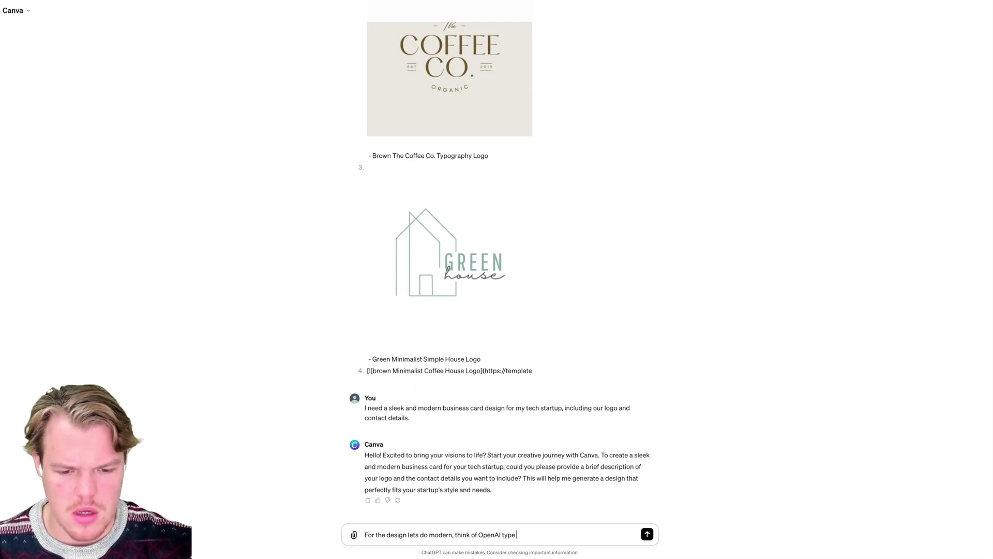
text(of design.)
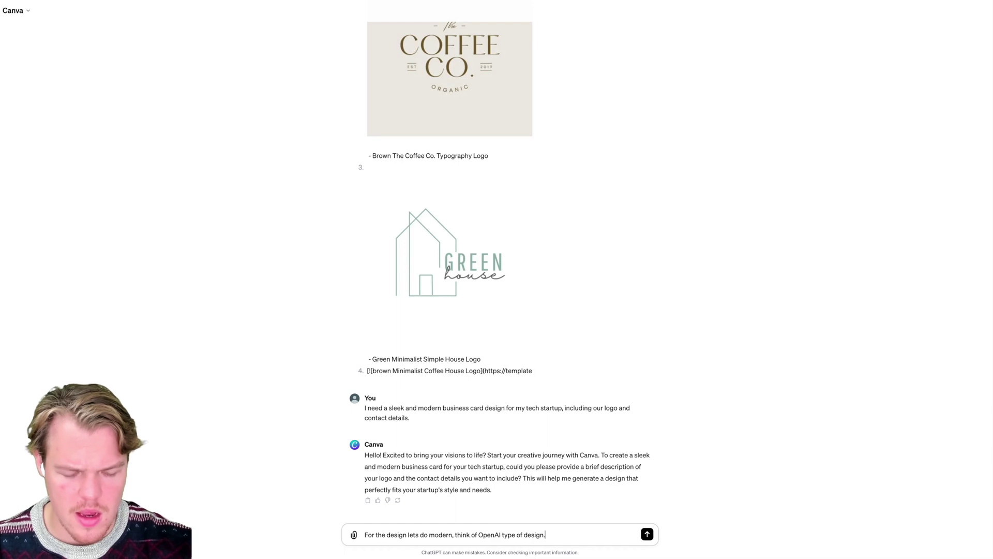
key(shift+Return)
text(Can y)
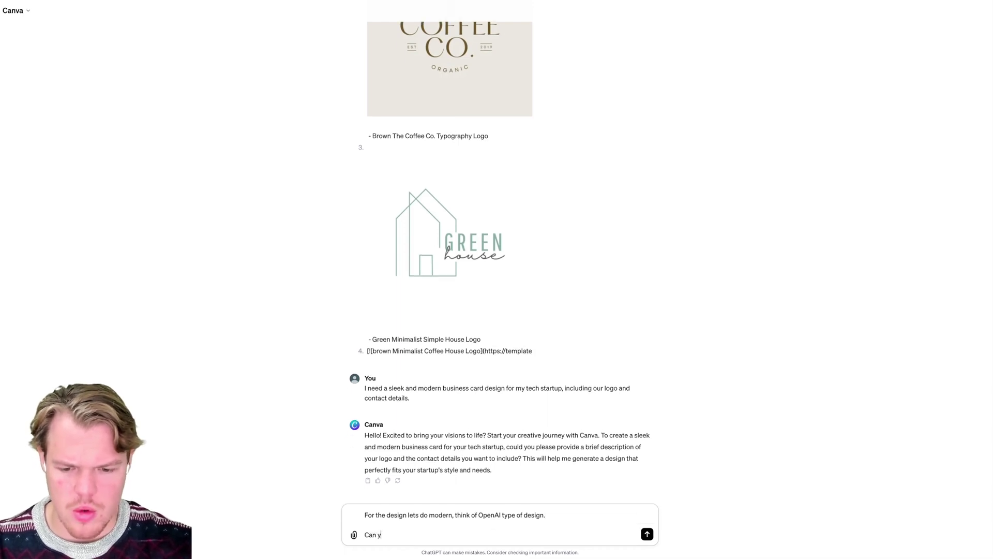
key(BackSpace)
text(we use this on)
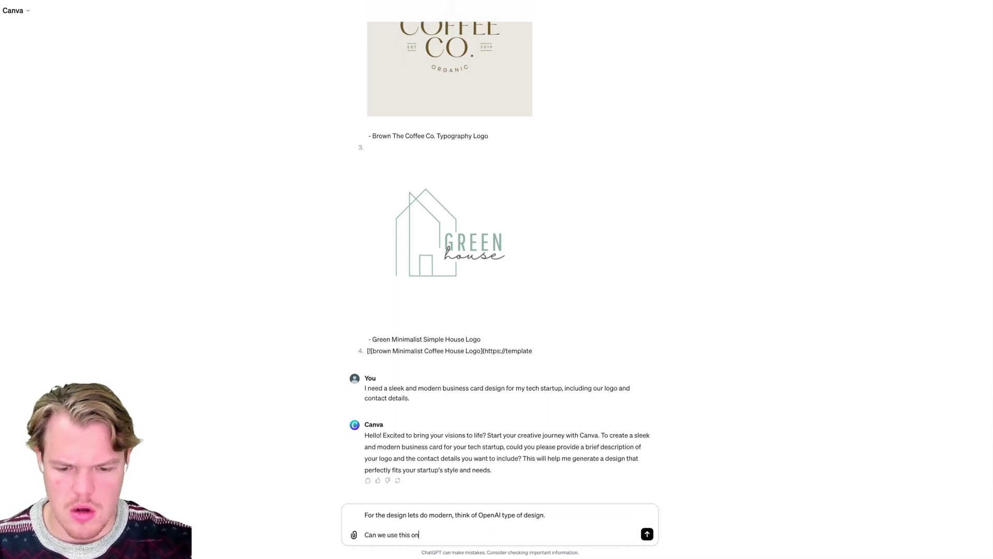
text( the business card)
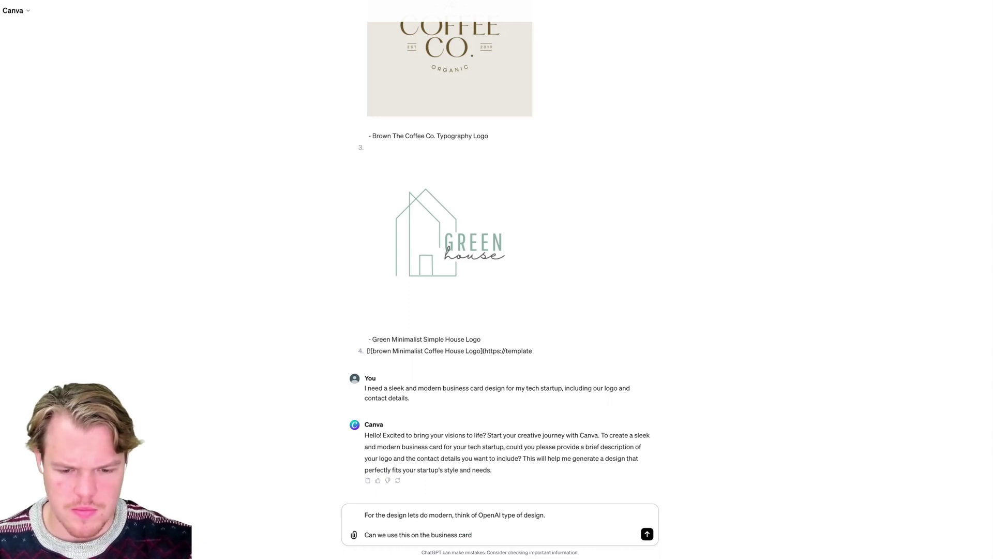
text(, the image I u)
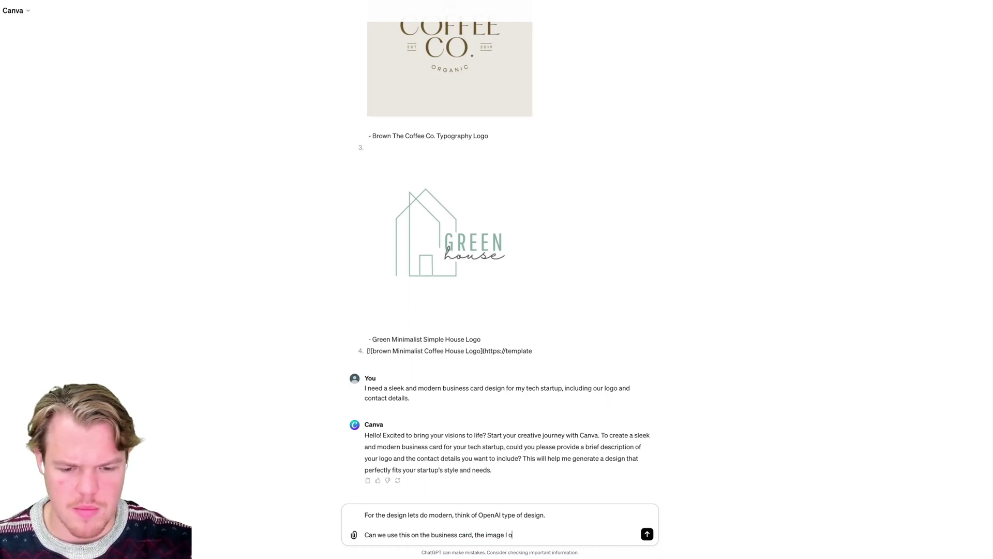
text(ploaded)
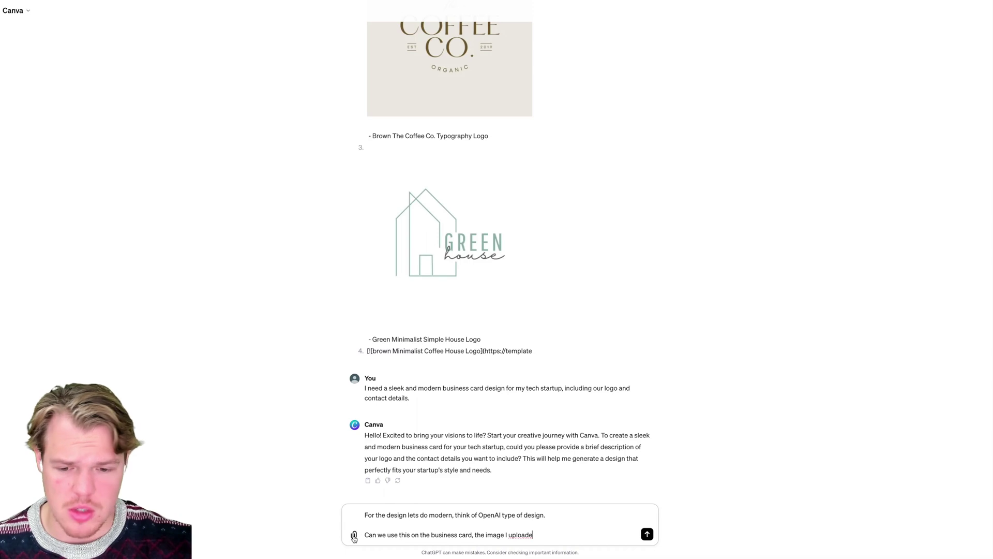
Attach the portrait photo and send the design message to Canva
click(354, 538)
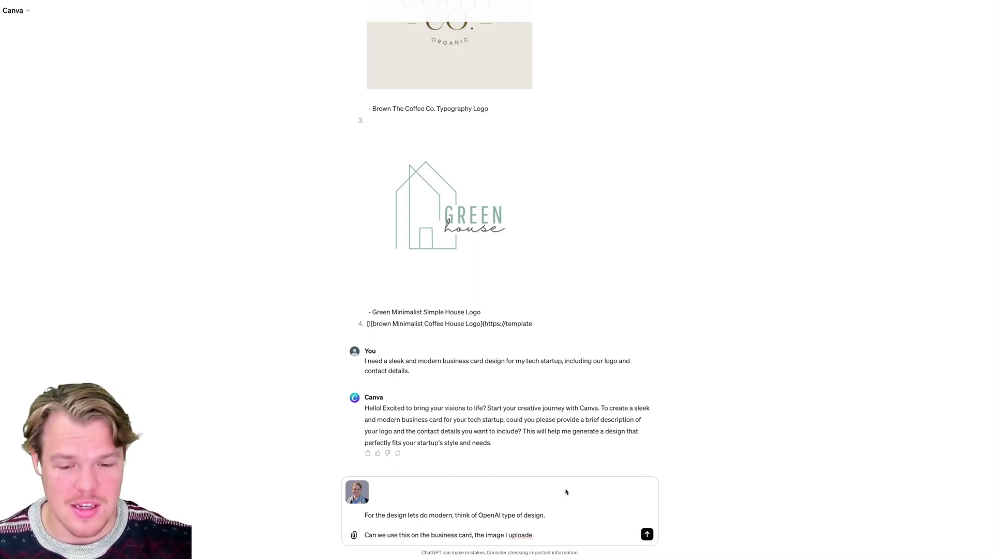
click(648, 534)
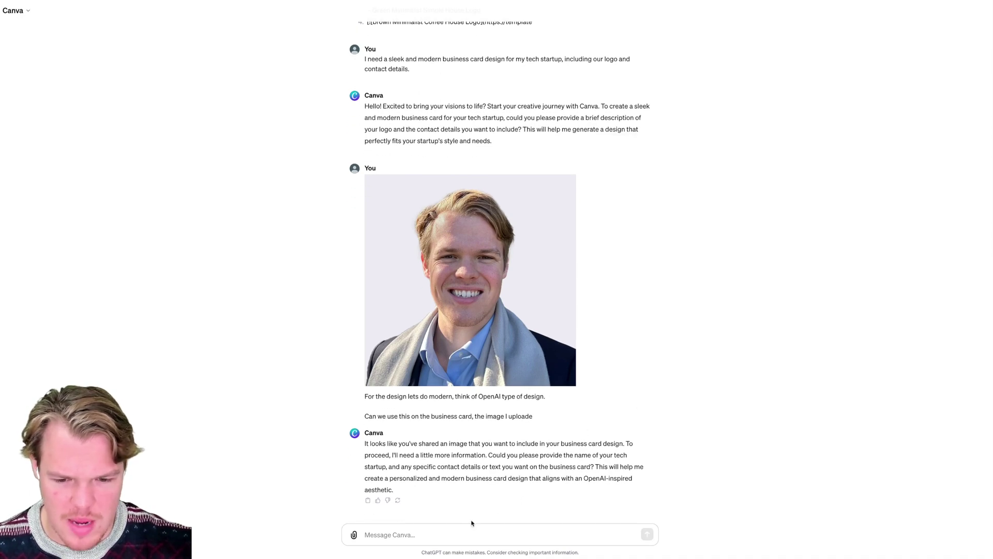
click(460, 531)
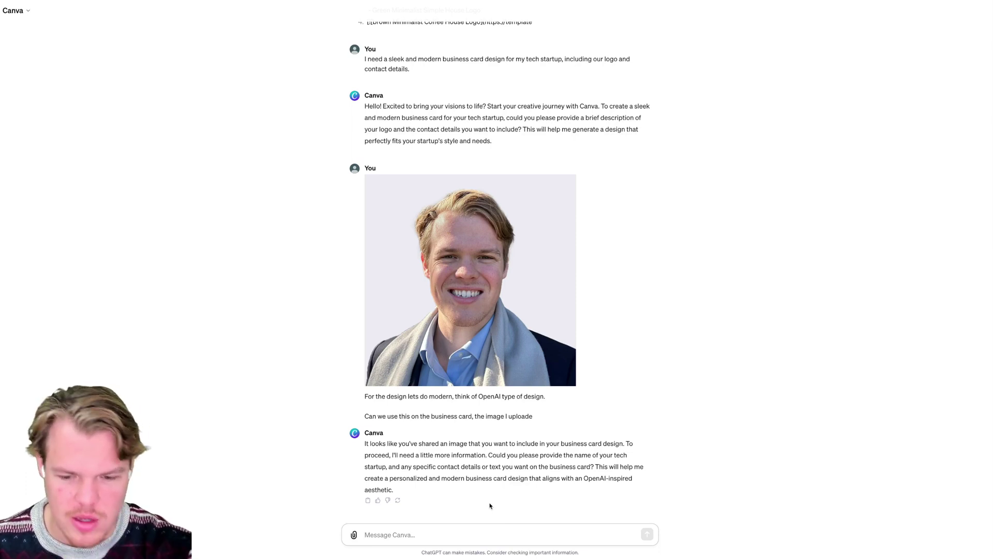
Send 'Webcafe AI,' and 'AI SaaS Holding Company' on two lines, then start asking about the uploaded image
text(Webcafe AI)
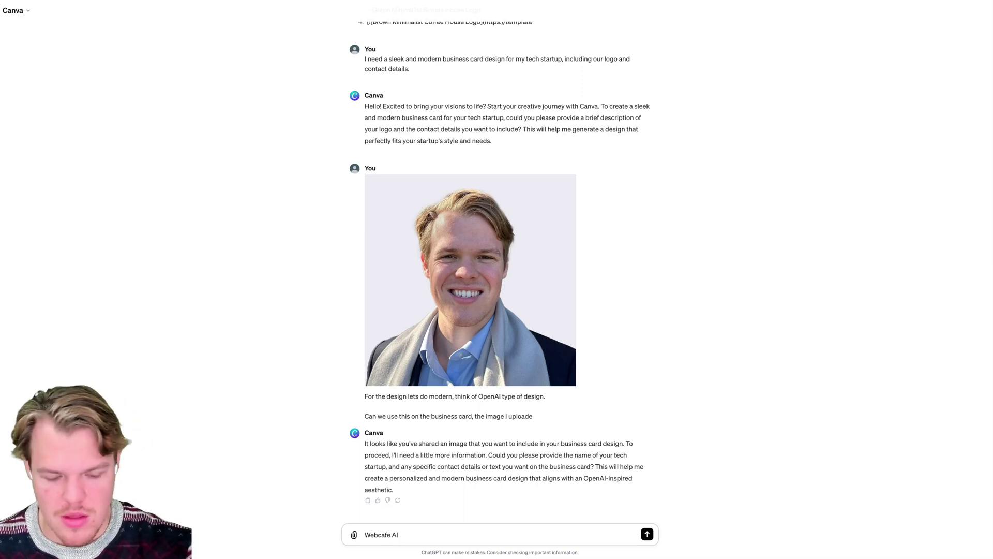
text(,)
key(shift+Return)
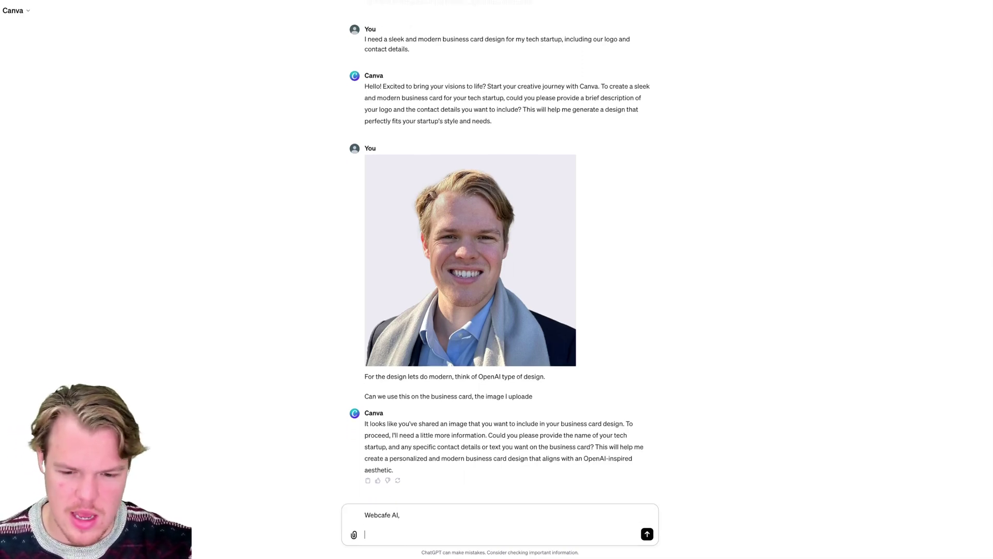
text(AI Saa)
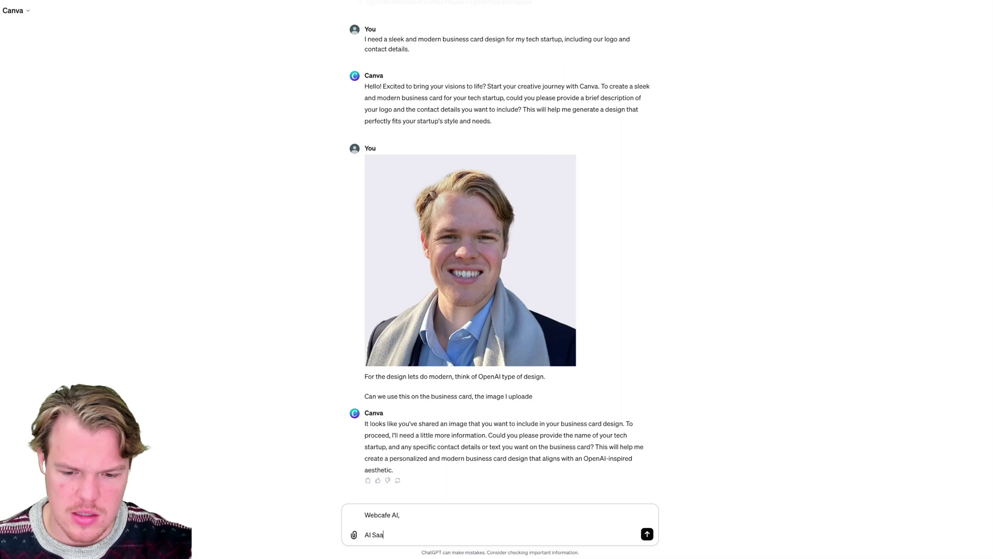
text(S Holding Company)
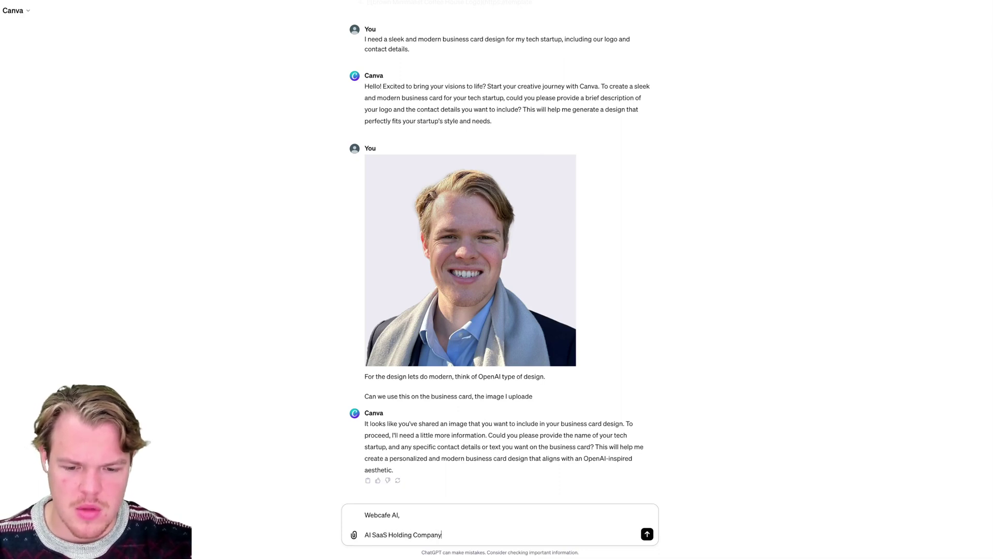
key(Return)
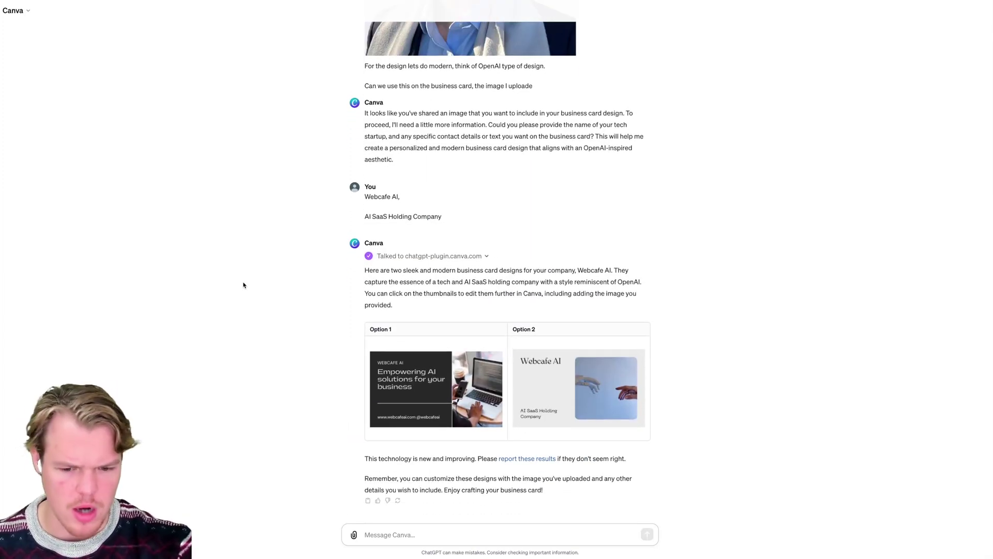
text(Can you u)
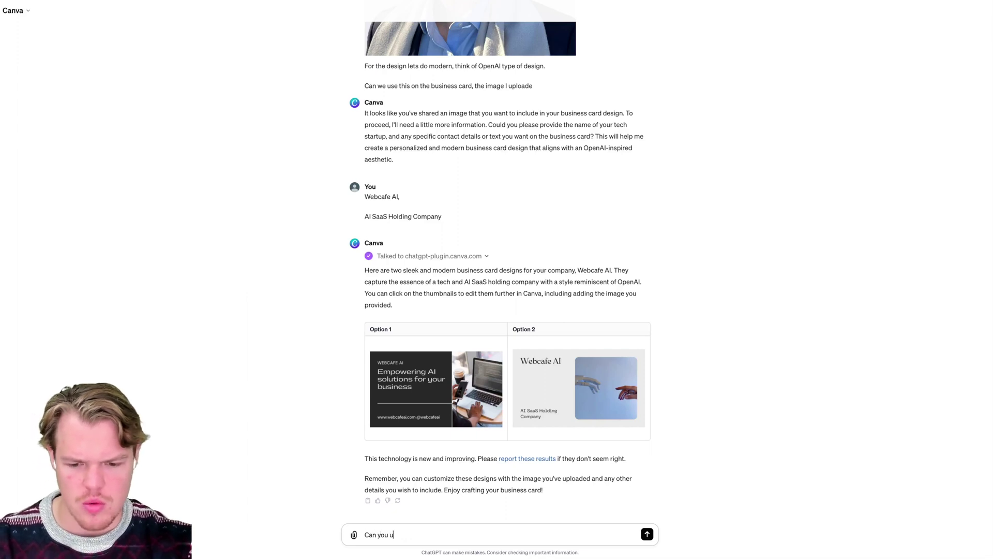
text(se the imager )
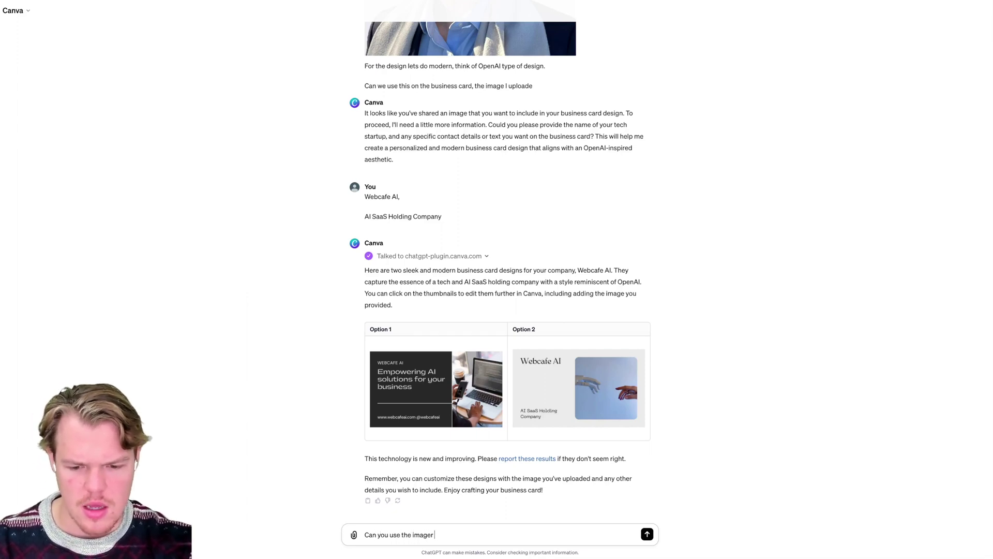
key(BackSpace)
key(BackSpace)
text( I uploaded)
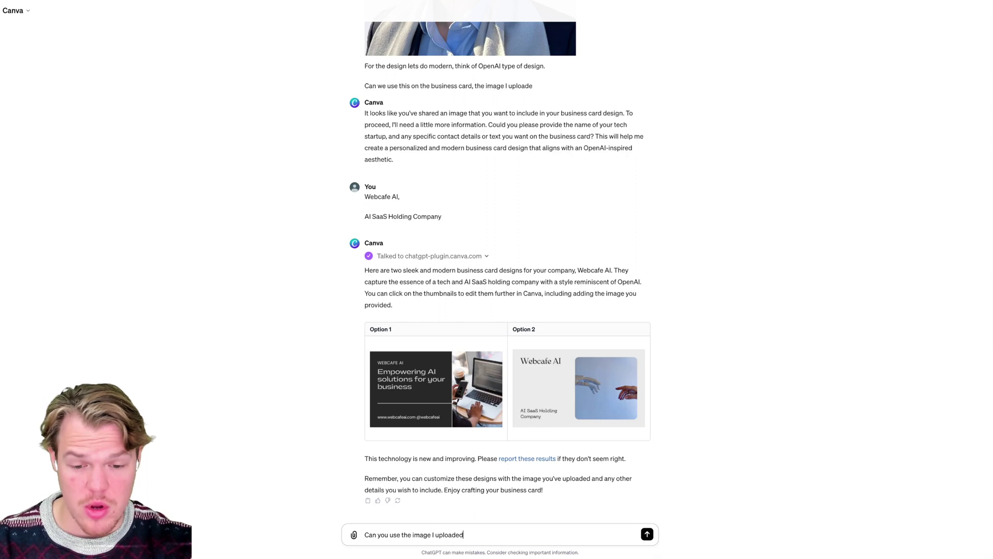
Ask Canva to use the uploaded image and review its reply with steps for uploading
key(Return)
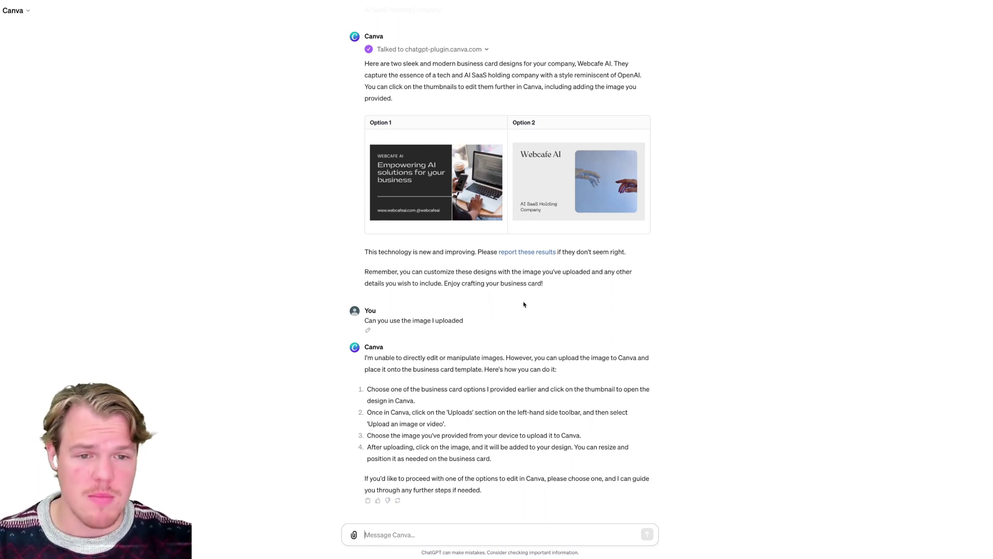
scroll(515, 293, up, 1)
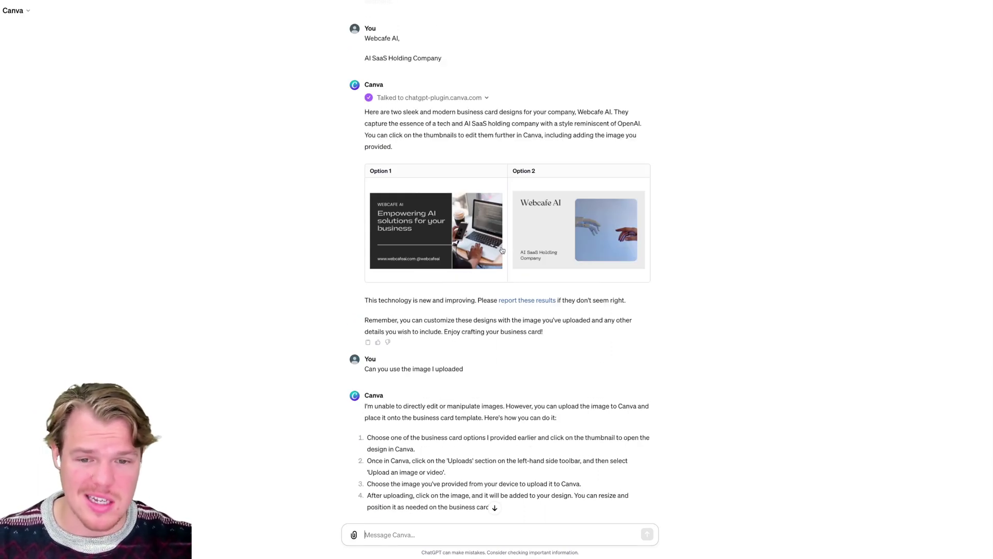
Ask 'Can we do a DALLE image and put on business card' and review Canva's reply
scroll(434, 309, down, 1)
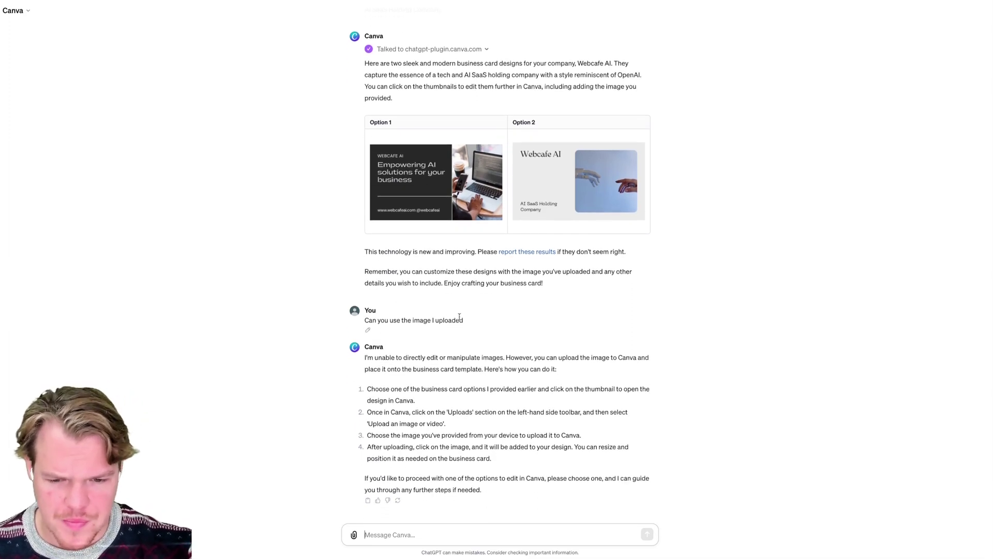
drag(426, 362, 505, 363)
click(510, 366)
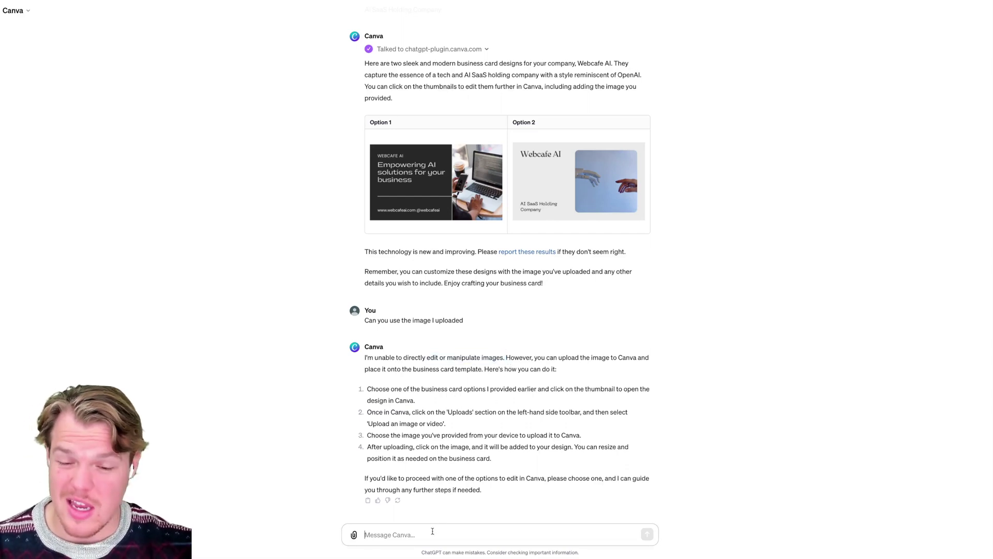
text(Can wre d)
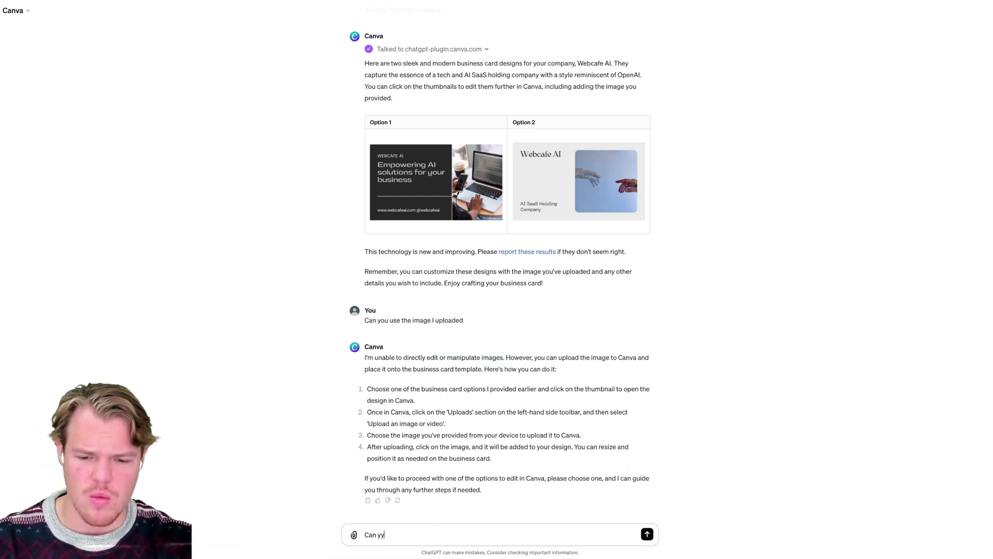
key(BackSpace)
key(BackSpace)
key(BackSpace)
key(BackSpace)
text(e )
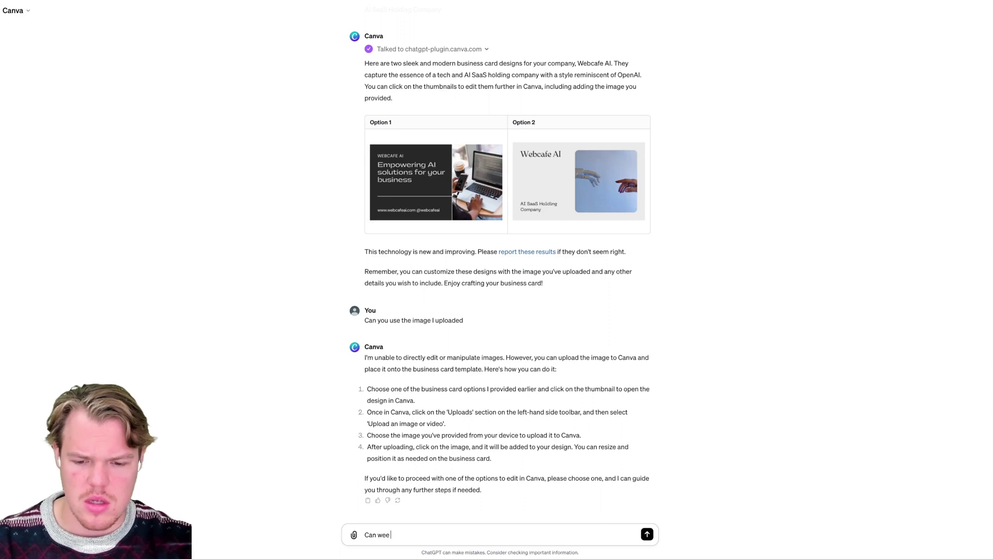
key(BackSpace)
key(BackSpace)
text( do a DA)
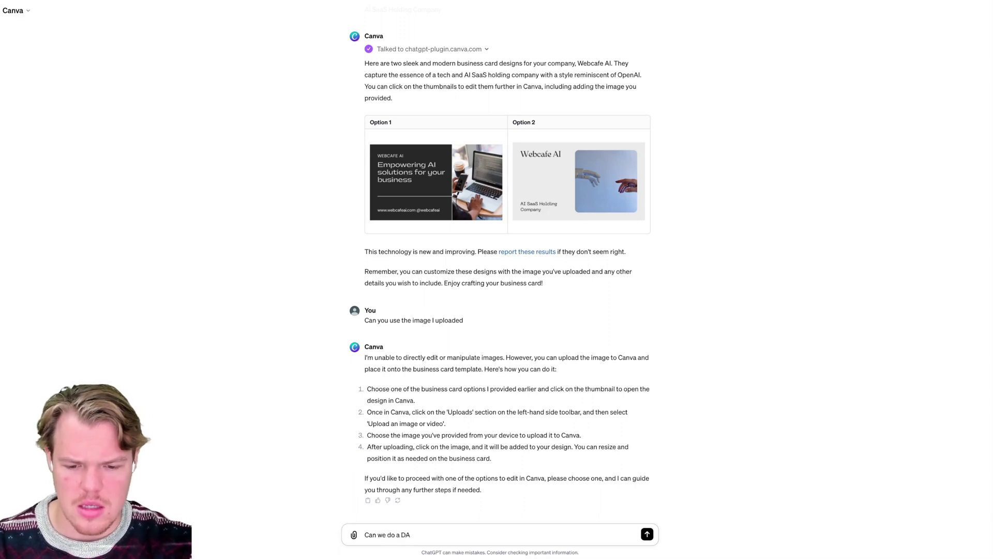
text(LLE image and put)
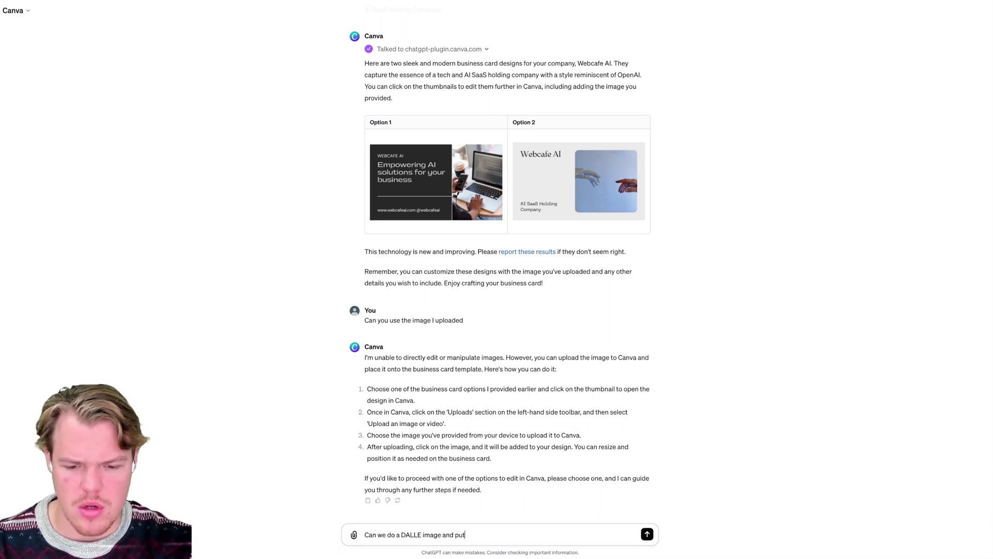
text( on business car)
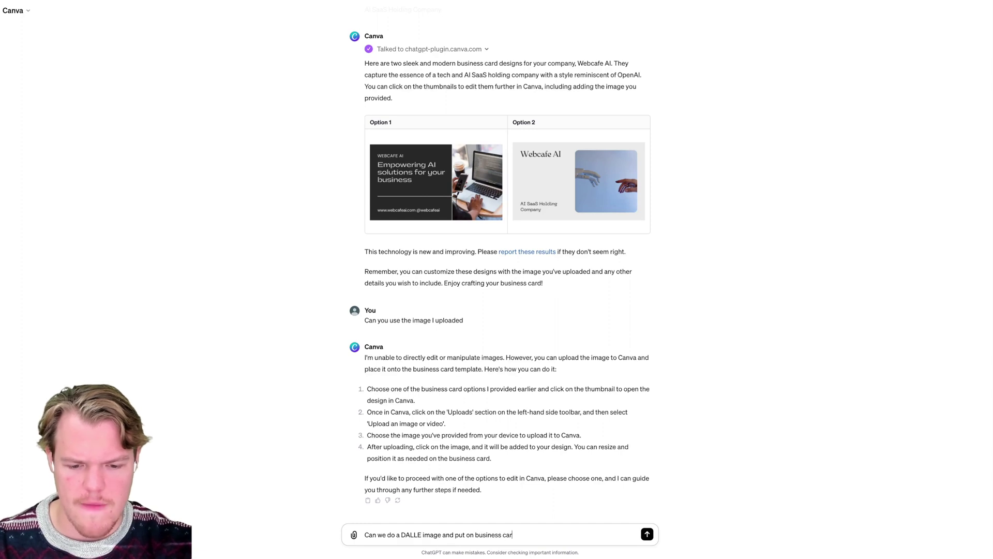
text(d)
key(Return)
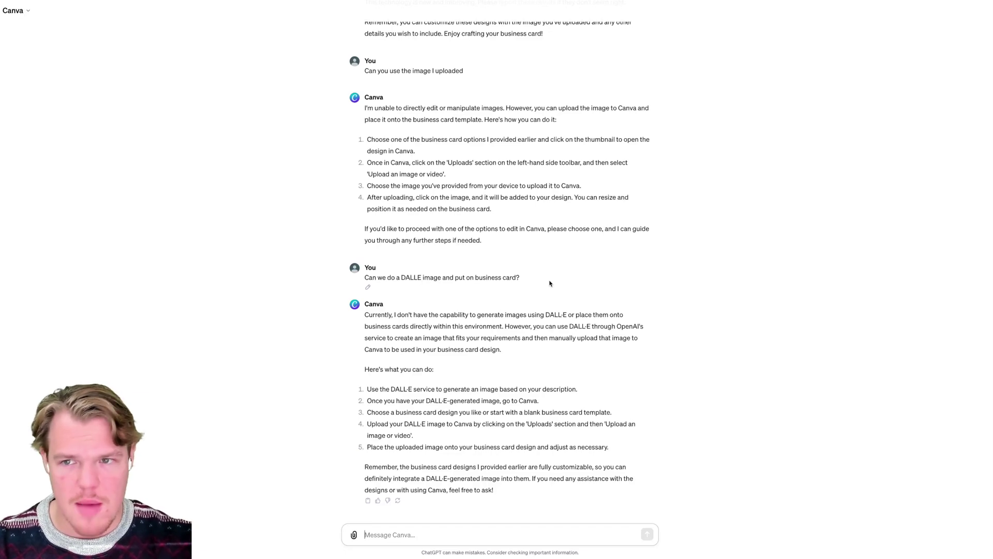
scroll(550, 283, up, 5)
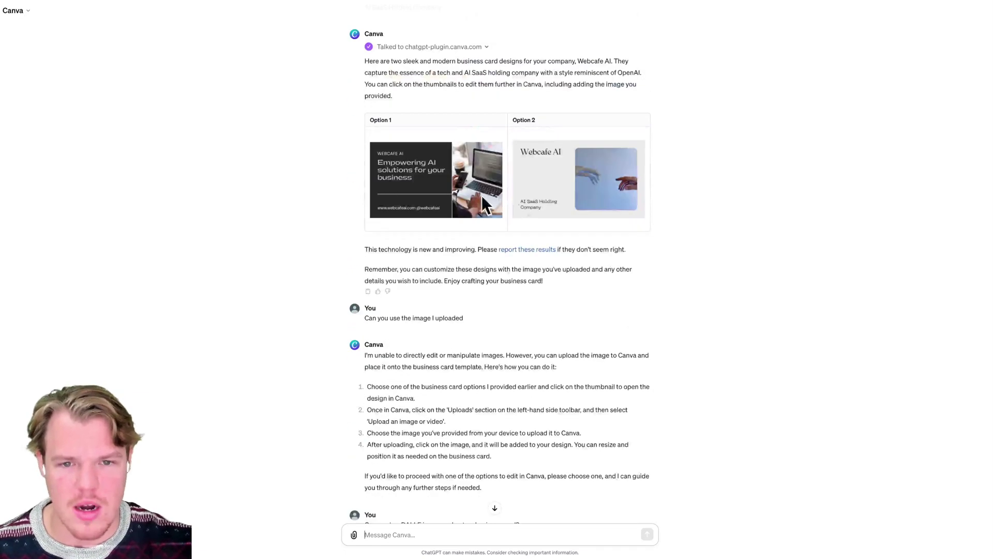
scroll(526, 237, down, 5)
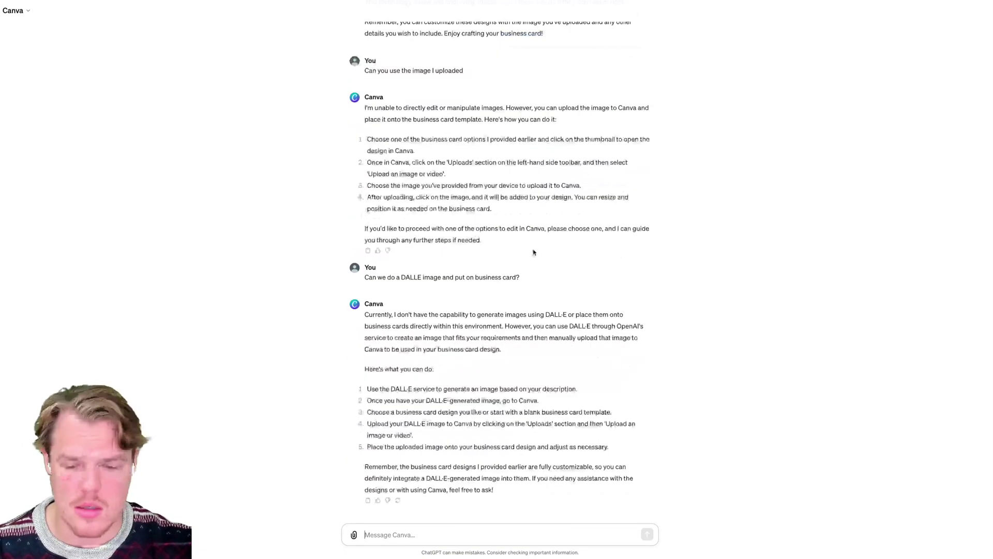
Paste and send 'Design a vintage-style menu for my 1950s themed diner.'
text(Design a vintage-style menu for my 1950s themed diner.)
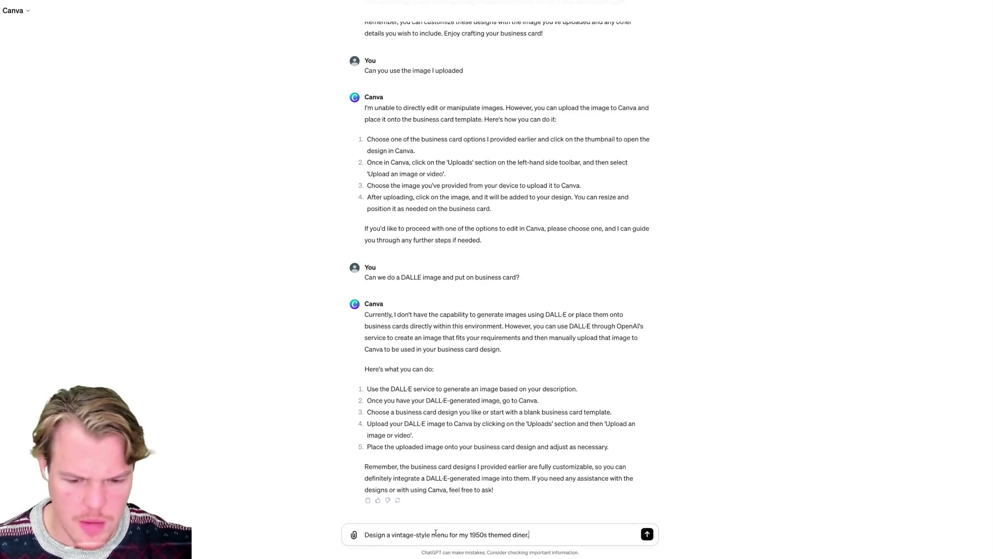
key(Return)
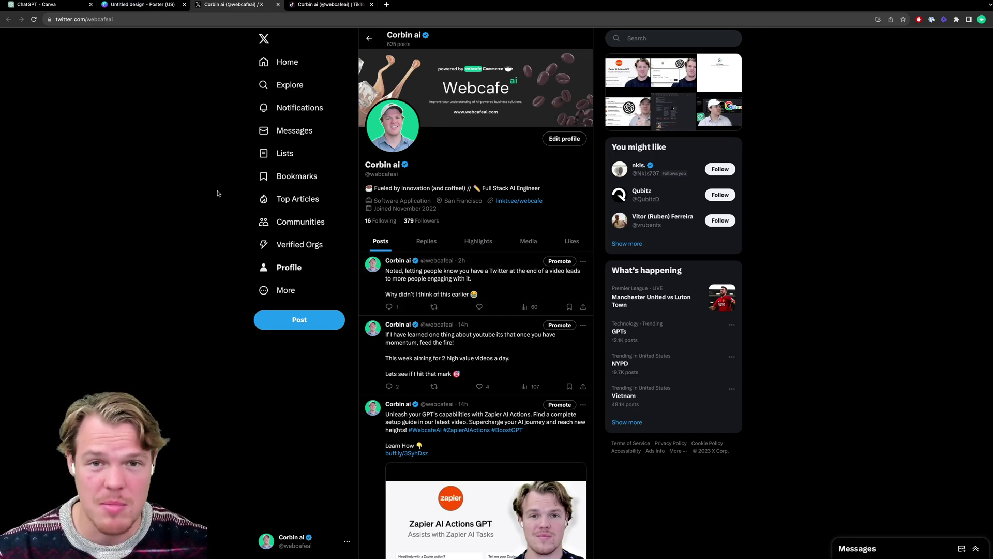
Cycle through the TikTok, X and Canva tabs, then return to the Canva GPT diner menu reply
click(322, 5)
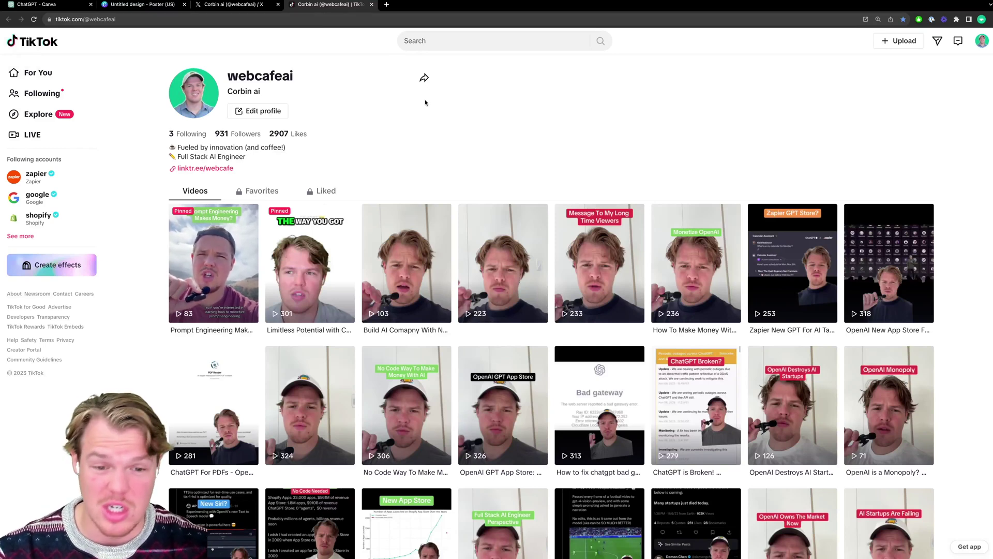
click(220, 8)
click(160, 6)
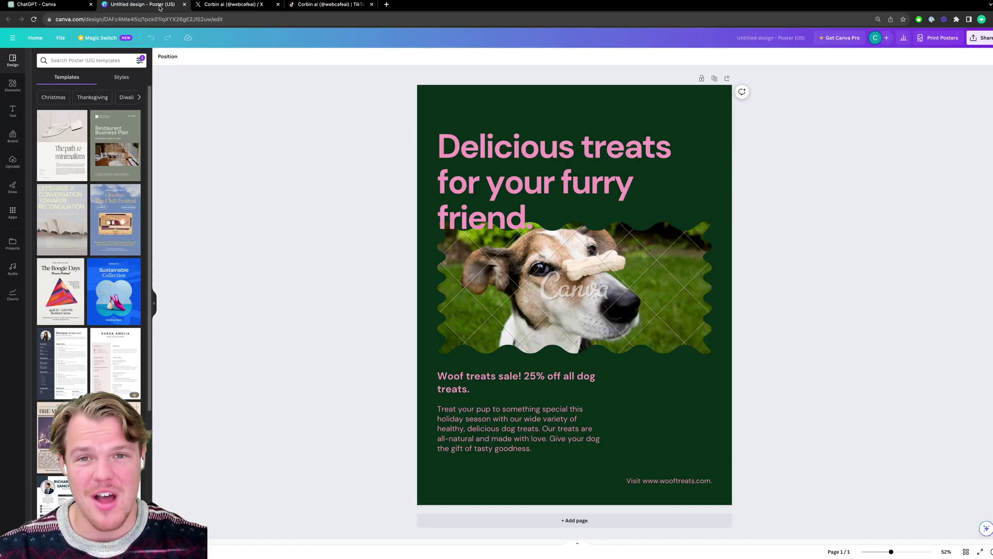
click(80, 6)
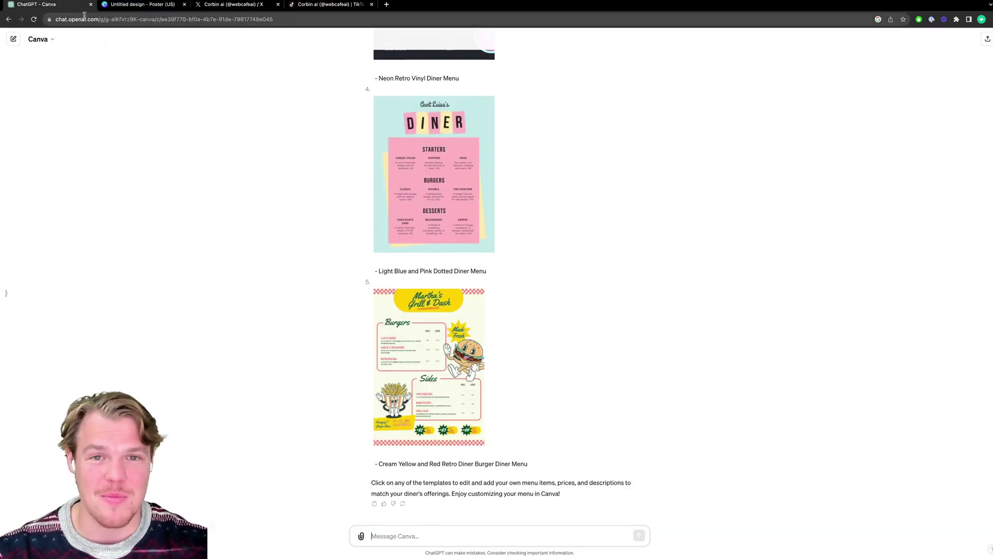